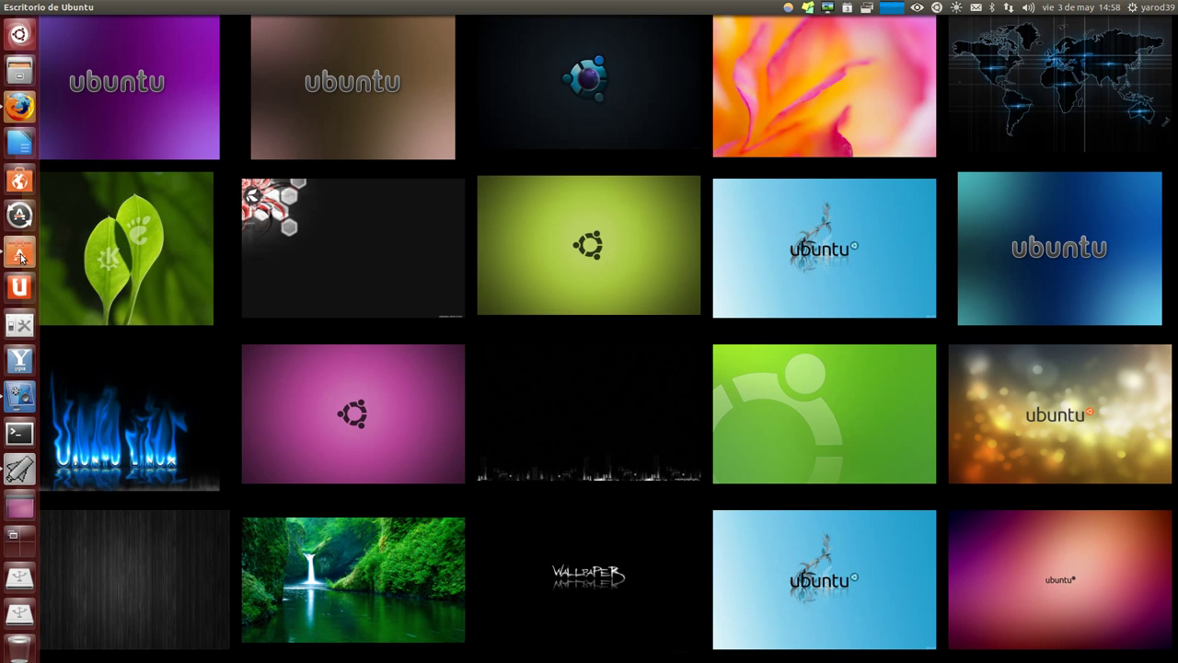
View the UNetbootin page in the Software Center, minimize it, and open UNetbootin
left_click(20, 255)
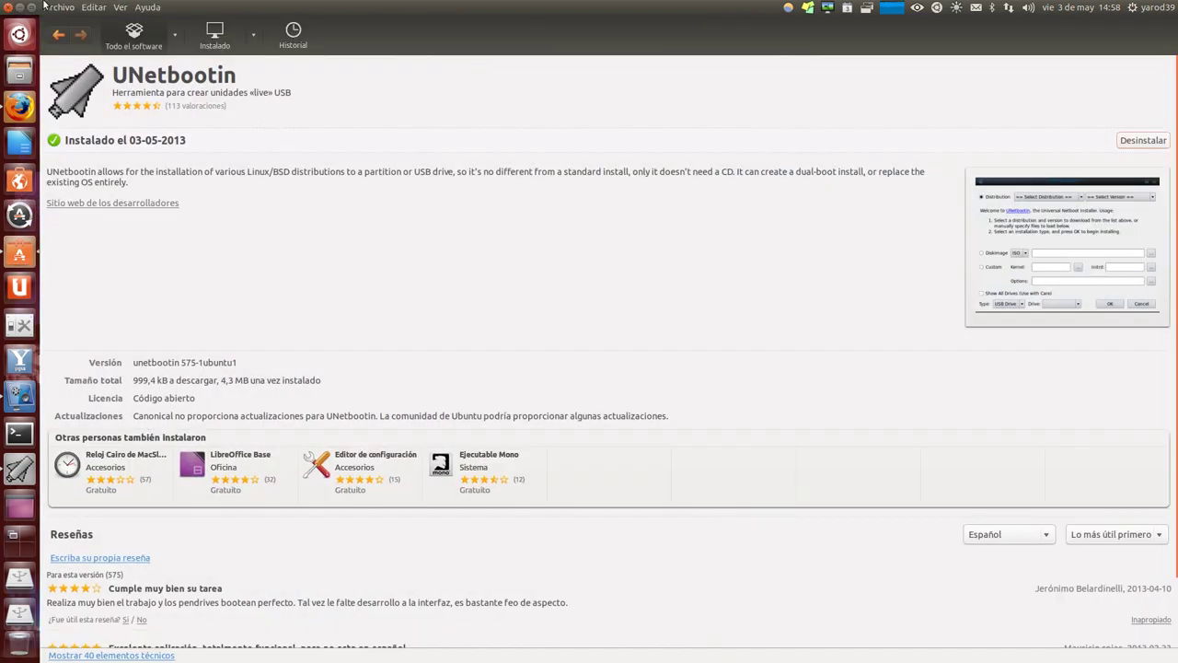
left_click(20, 7)
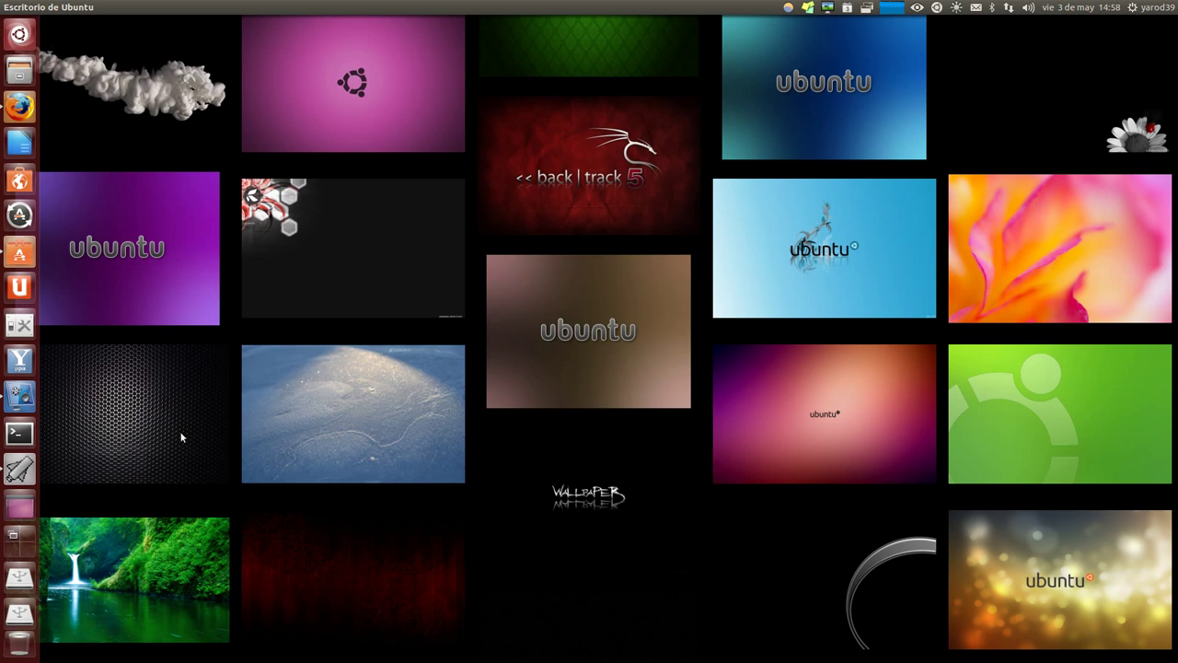
left_click(20, 469)
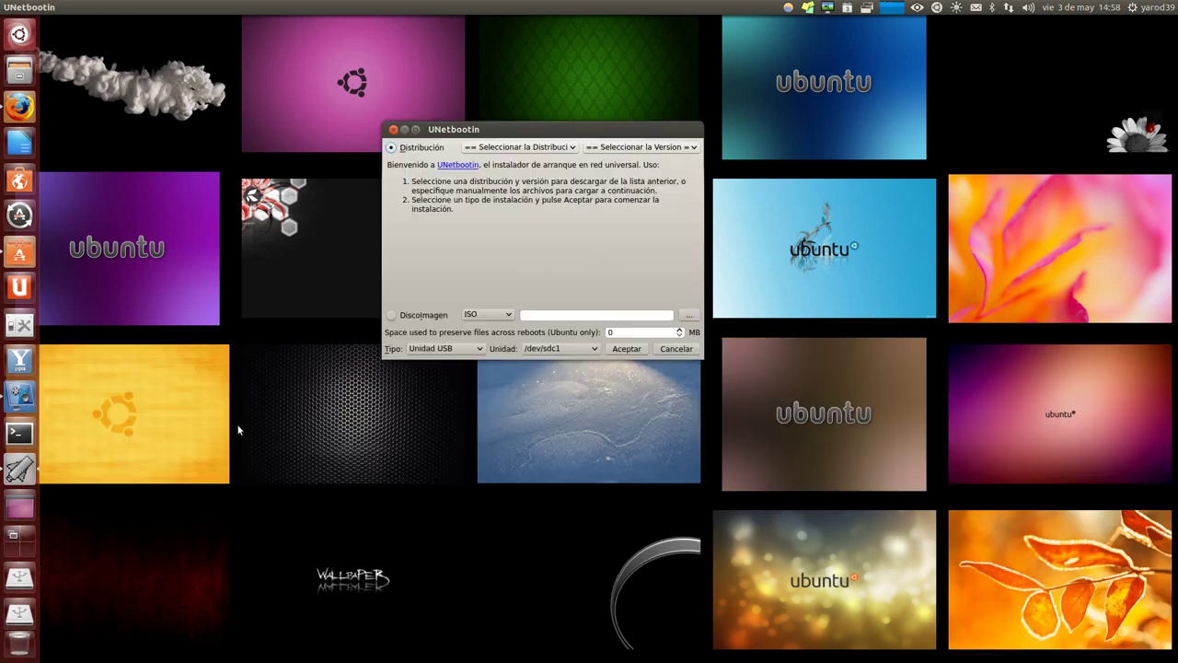
Look through the full list of Linux distributions that can be downloaded
left_click(573, 147)
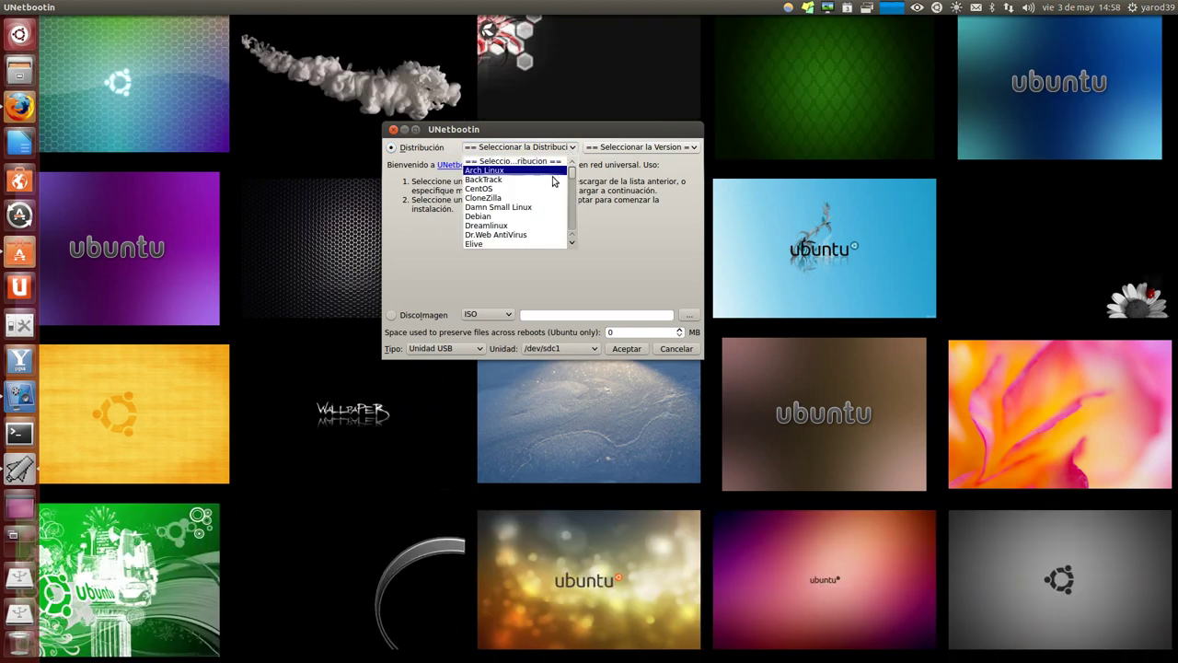
scroll(549, 221, "down", 2)
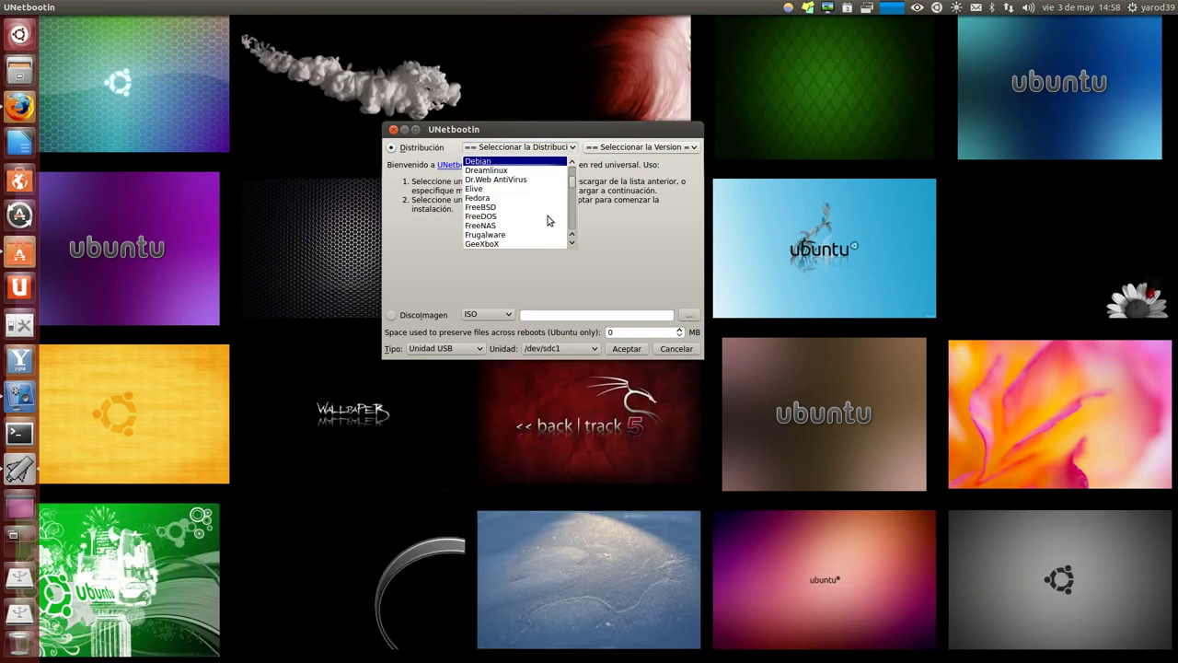
scroll(549, 221, "down", 1)
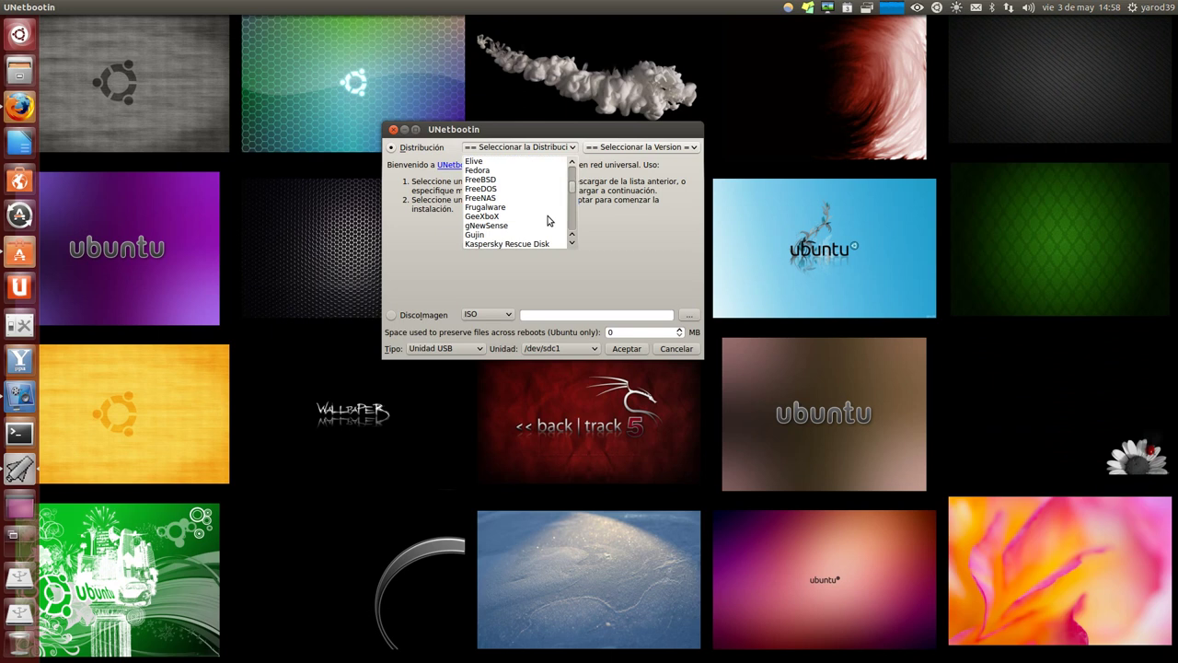
scroll(549, 221, "down", 3)
scroll(548, 221, "down", 3)
scroll(549, 221, "down", 3)
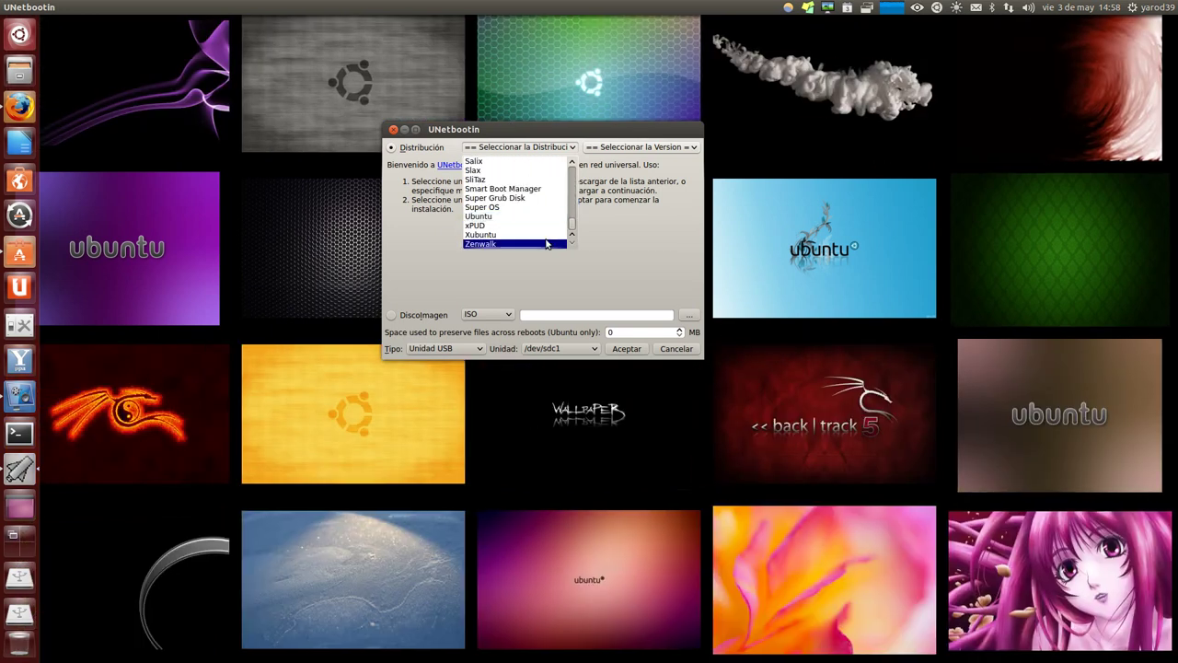
scroll(547, 243, "up", 3)
scroll(545, 243, "up", 6)
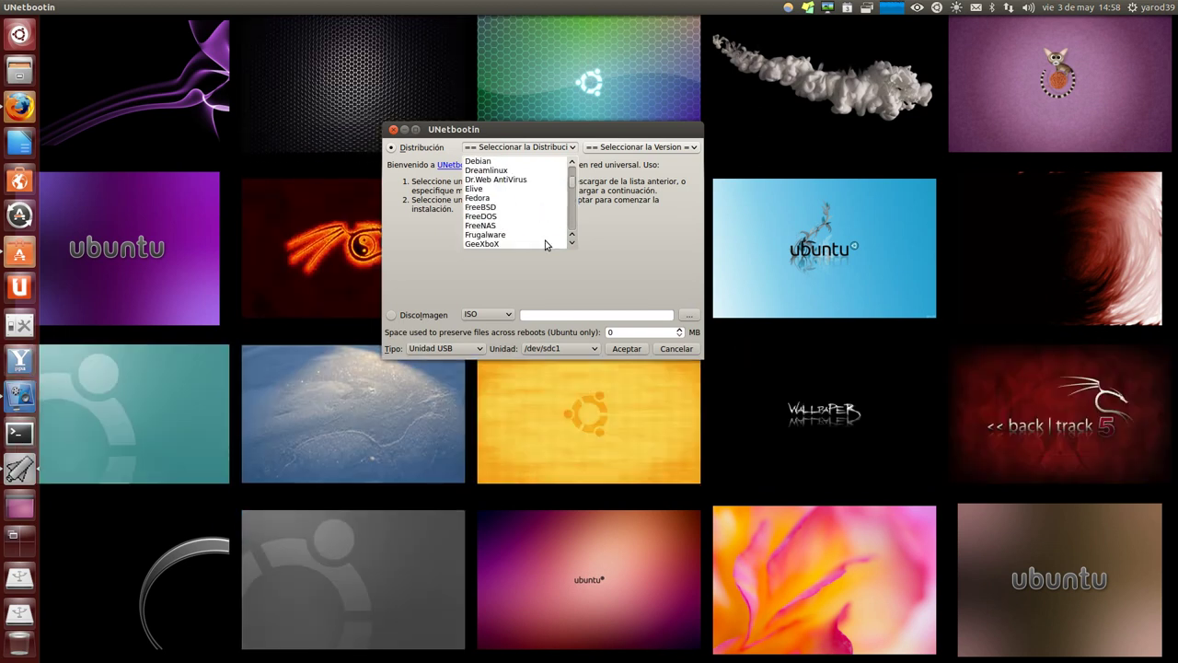
scroll(545, 242, "up", 2)
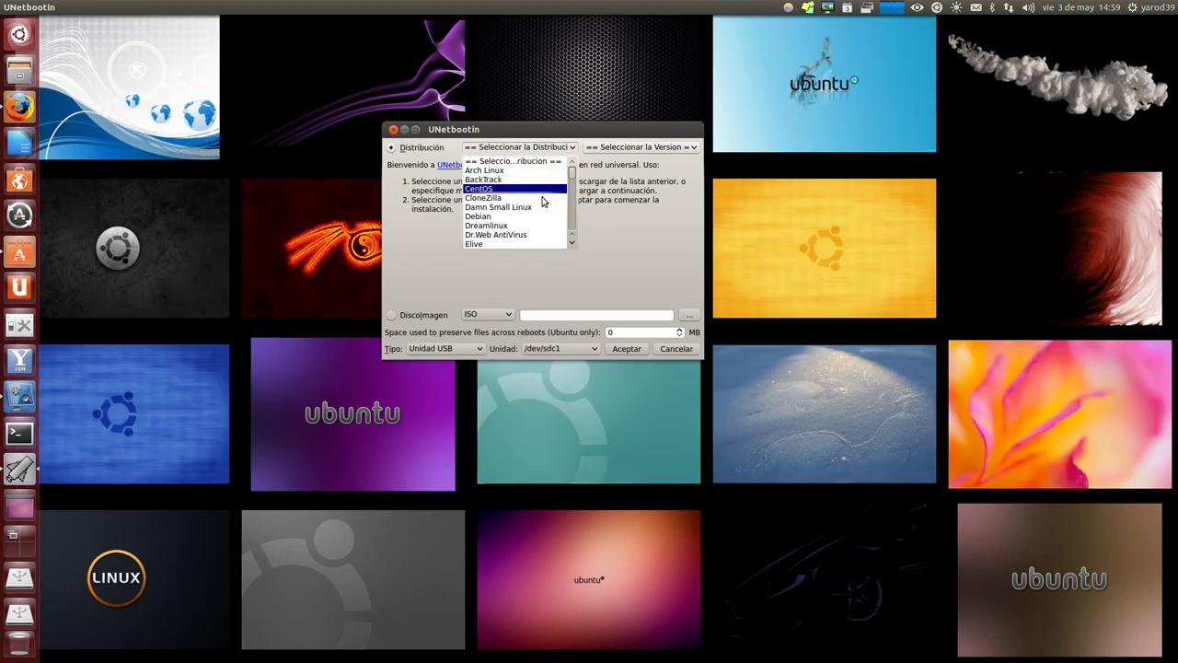
scroll(543, 212, "down", 1)
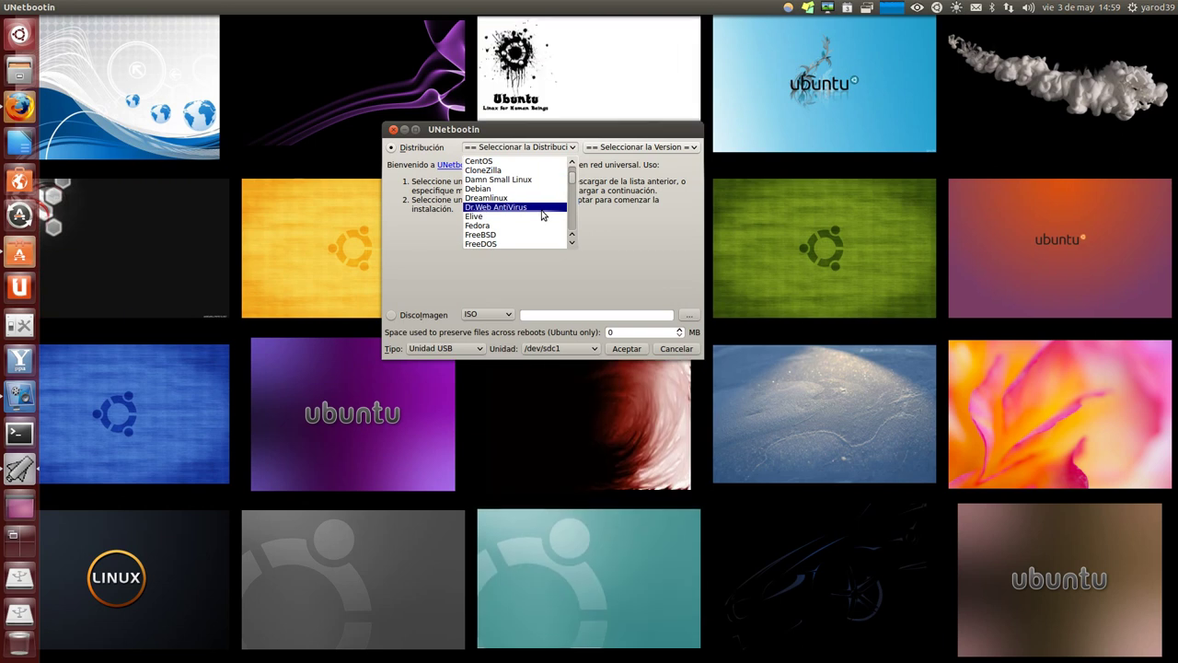
scroll(543, 214, "down", 1)
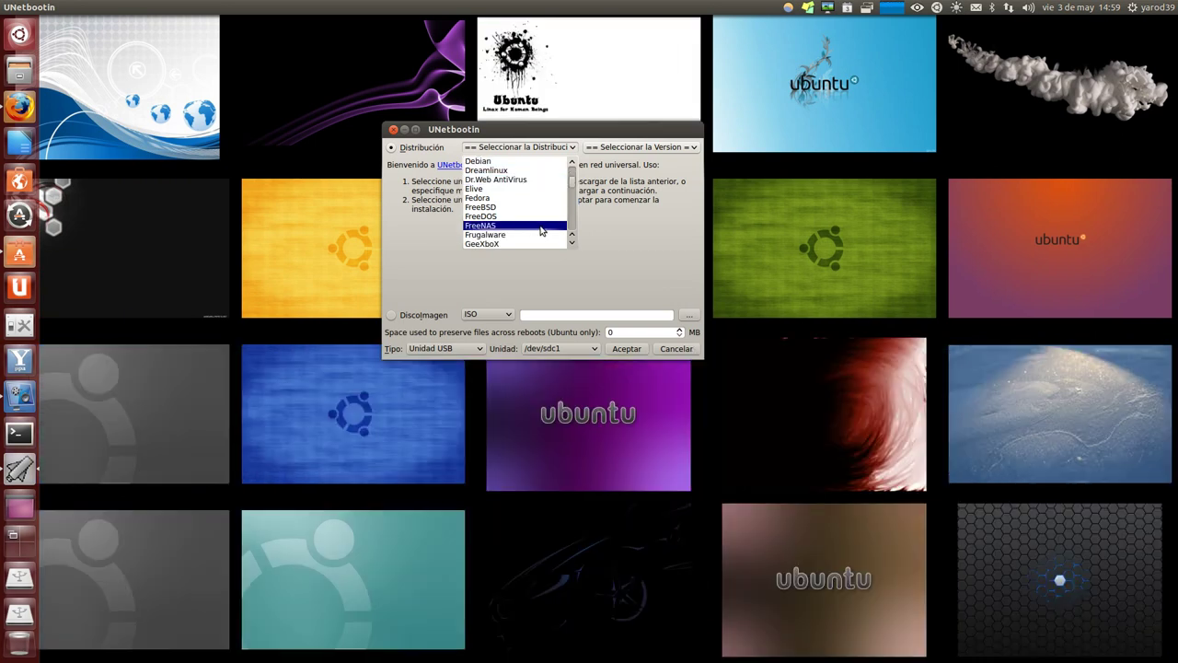
scroll(541, 225, "down", 2)
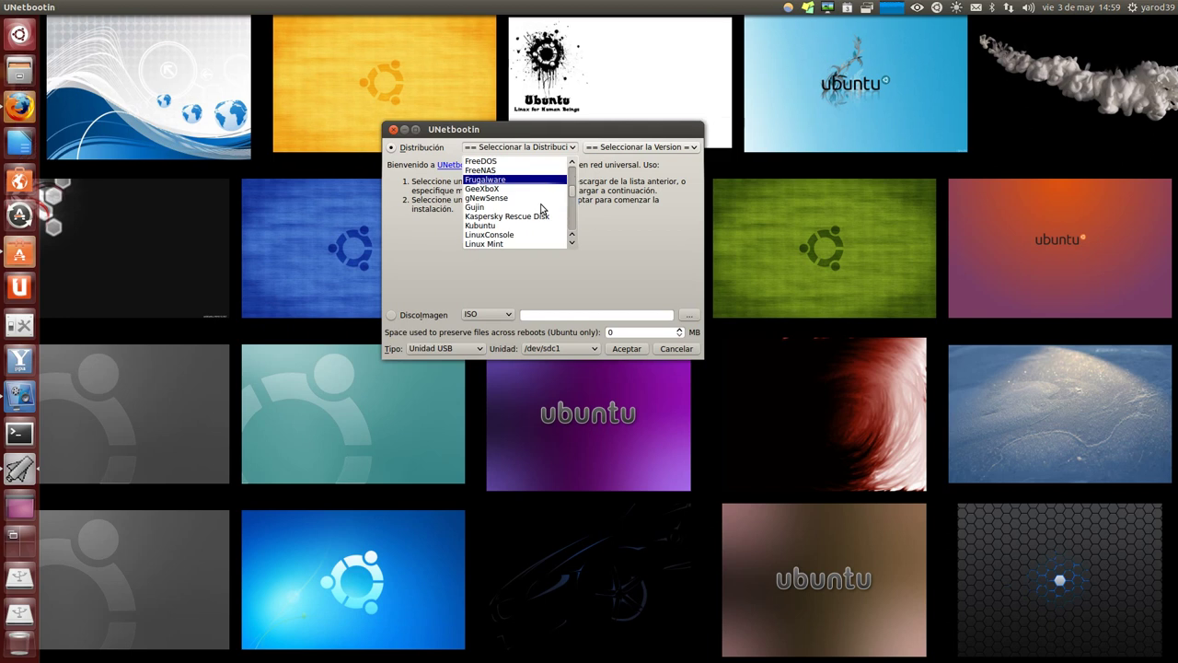
scroll(540, 232, "down", 3)
scroll(539, 232, "down", 2)
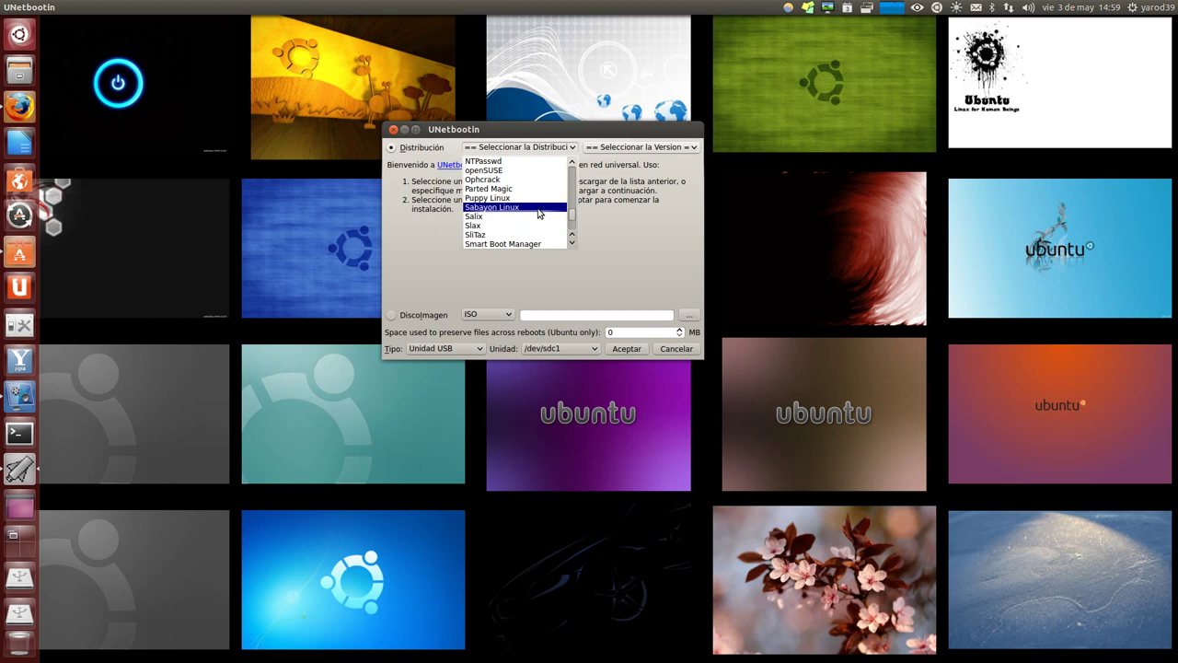
scroll(531, 225, "down", 2)
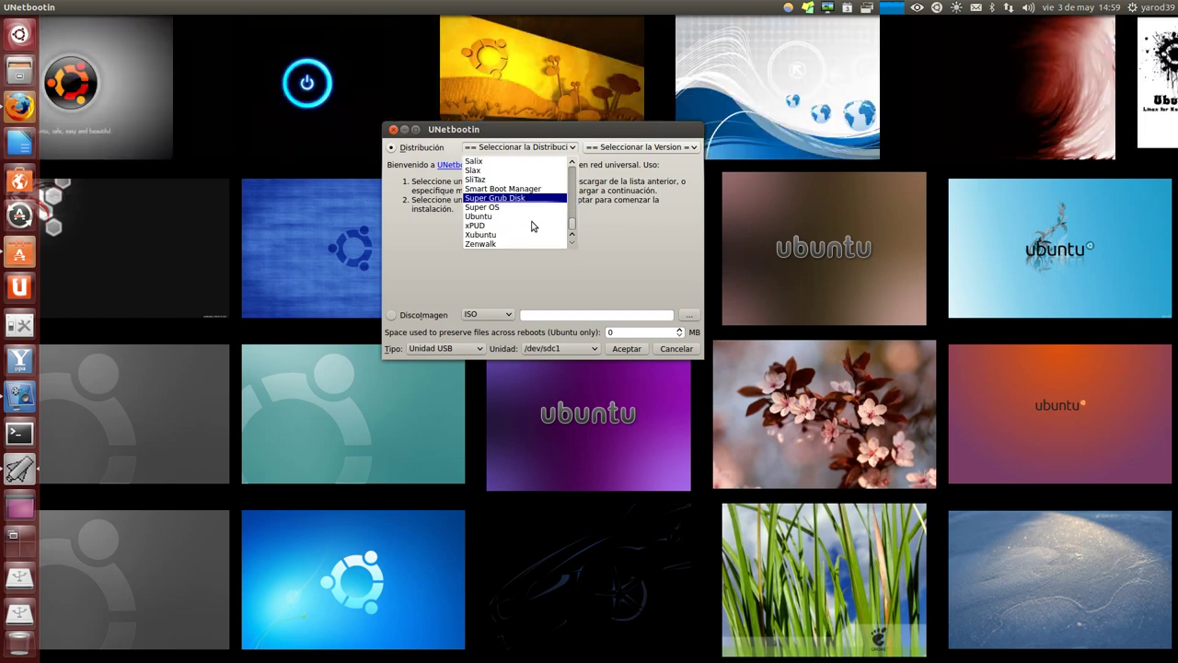
scroll(536, 237, "up", 10)
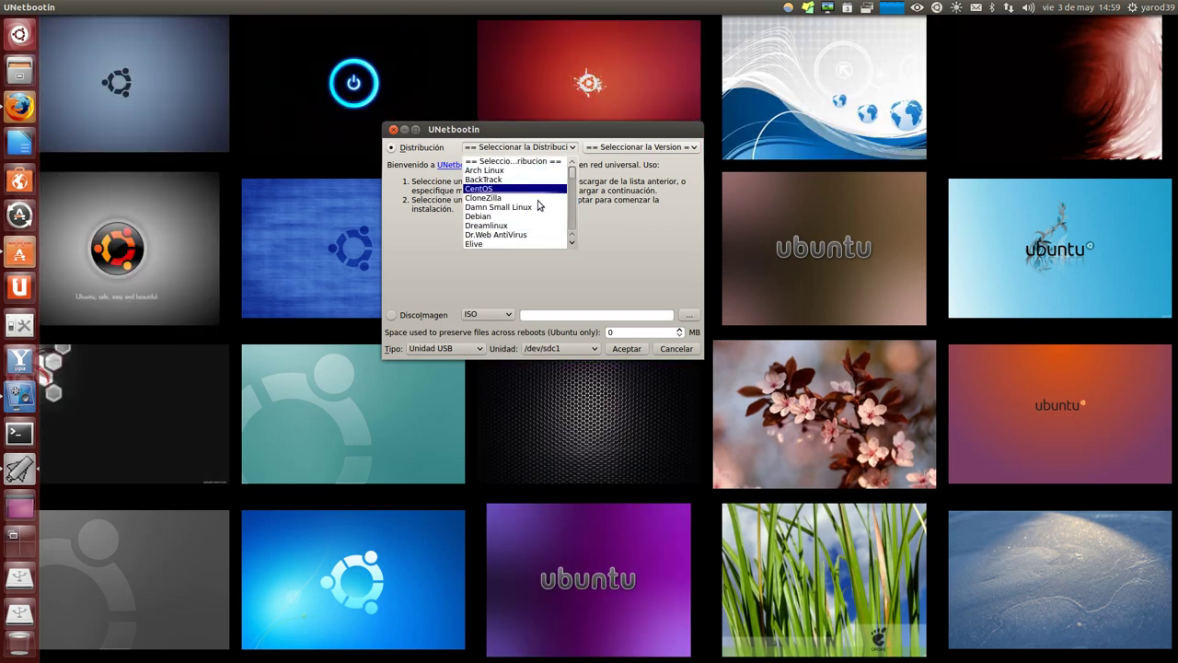
Select Ubuntu as the distribution to download
scroll(542, 222, "down", 5)
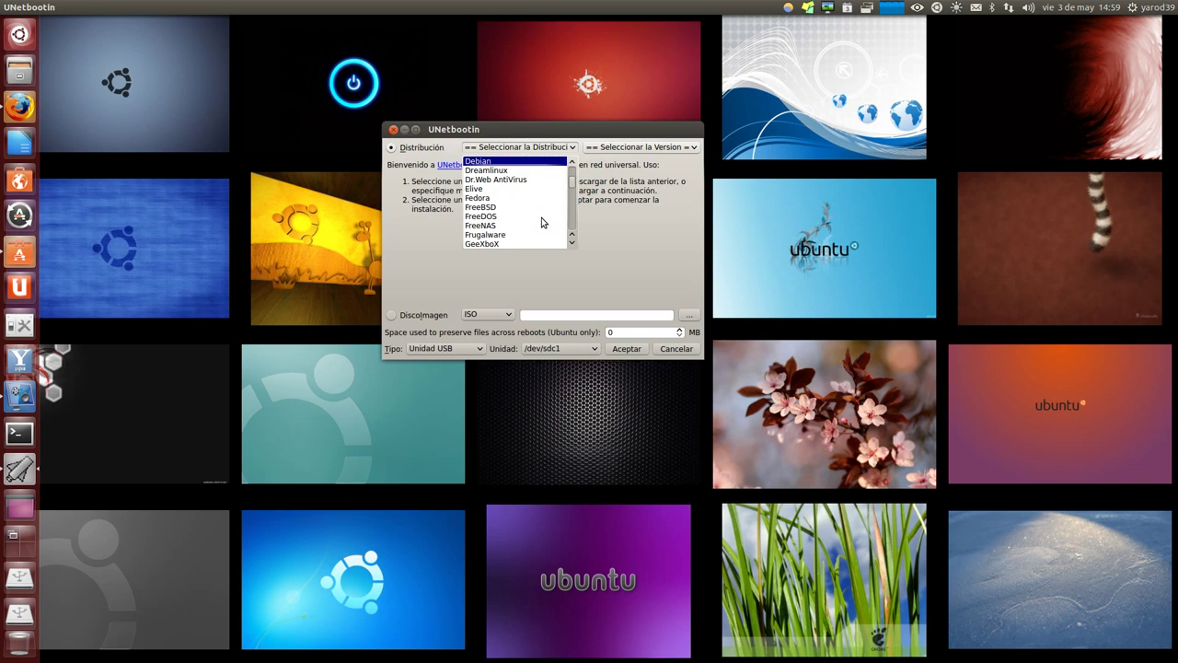
scroll(540, 226, "down", 5)
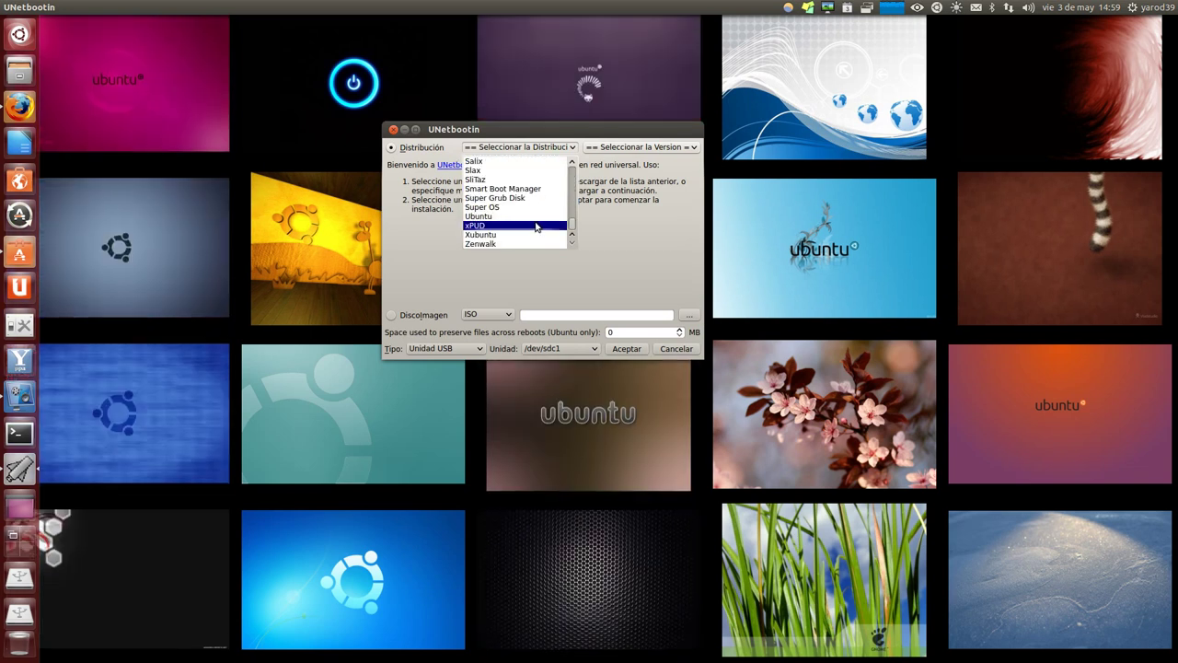
scroll(538, 227, "up", 2)
scroll(537, 228, "down", 2)
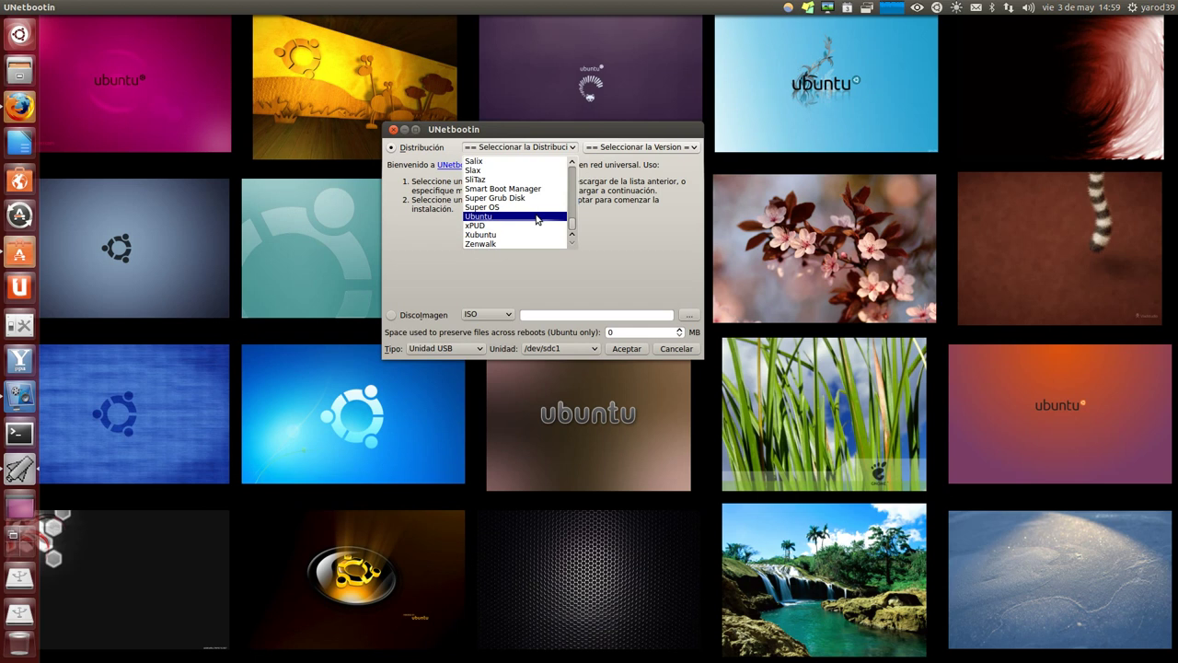
left_click(538, 217)
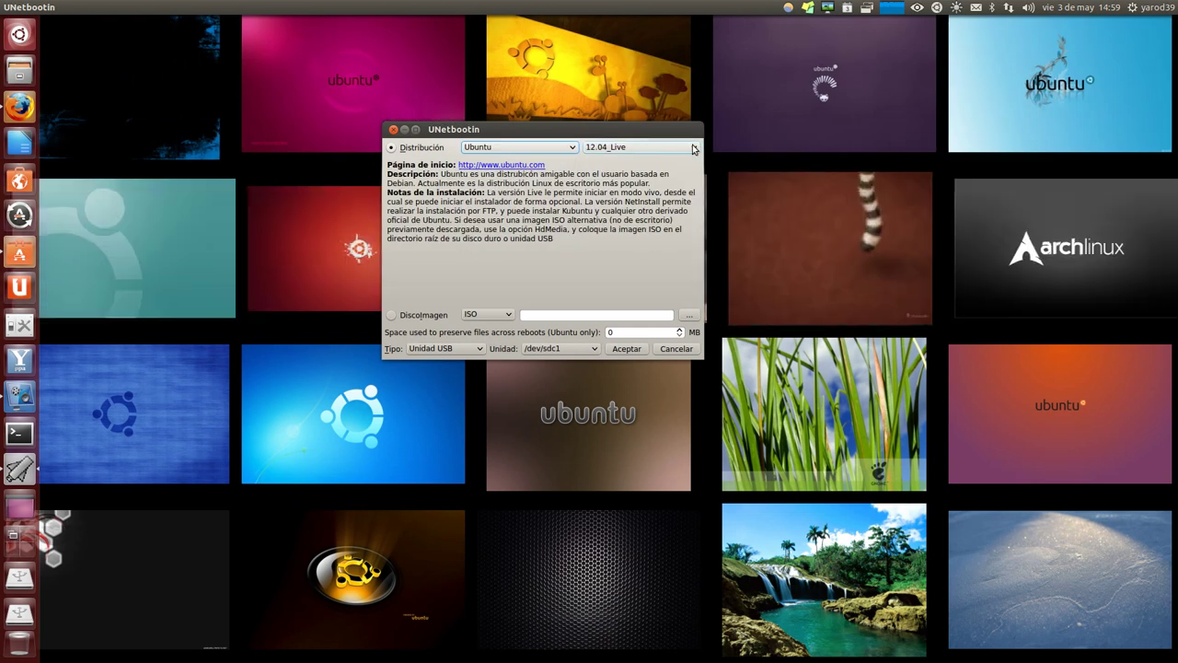
Review the available Ubuntu versions and select 13.04_Live
left_click(695, 149)
scroll(668, 221, "down", 5)
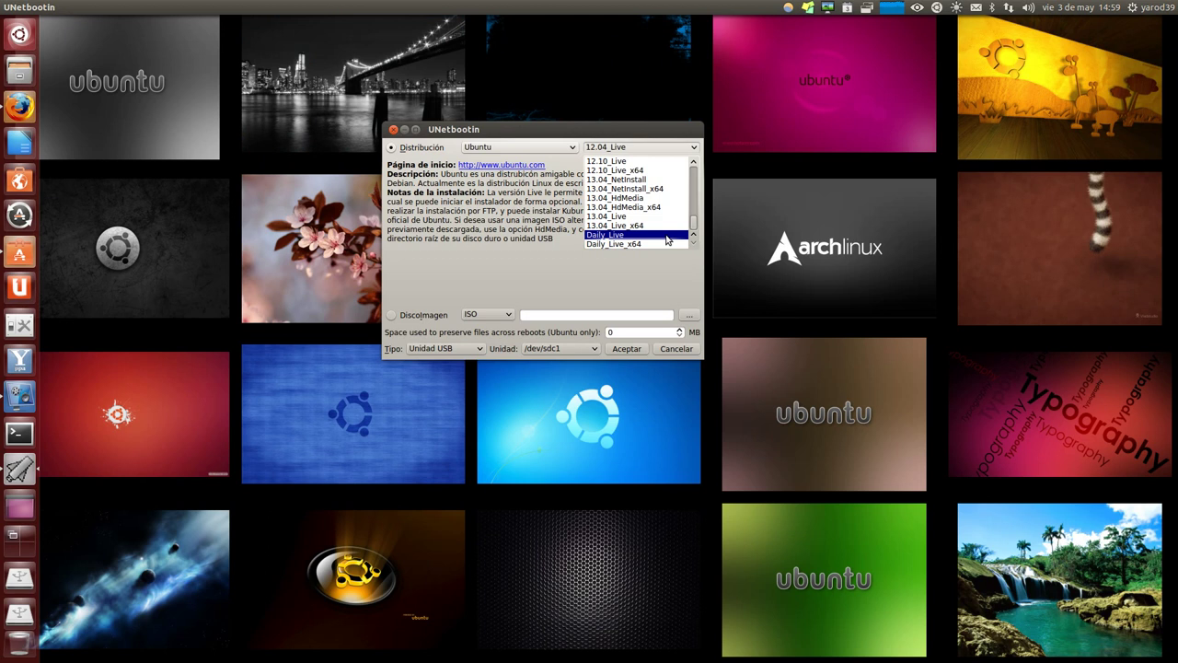
scroll(668, 240, "up", 6)
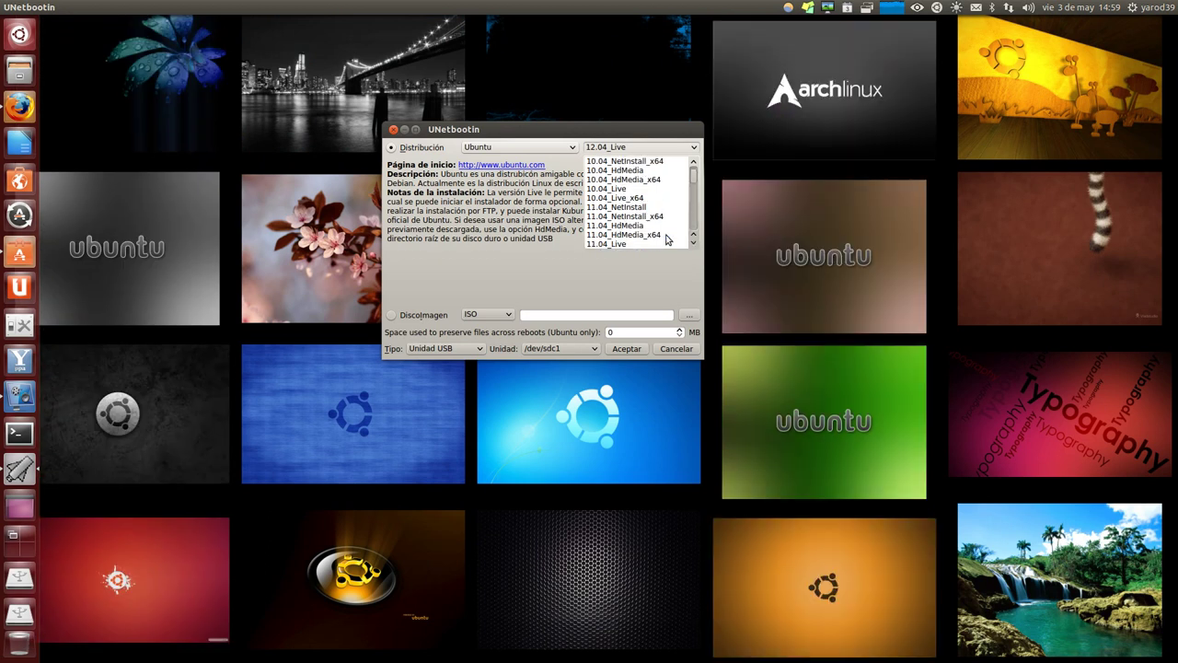
scroll(668, 240, "up", 1)
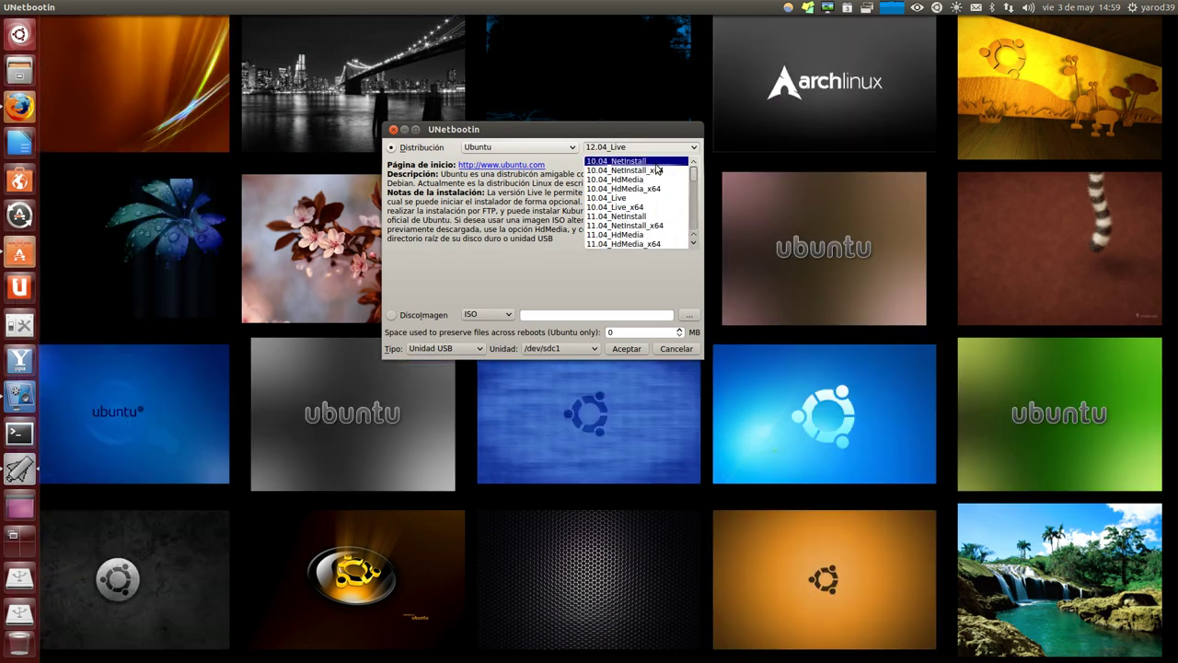
scroll(655, 175, "down", 2)
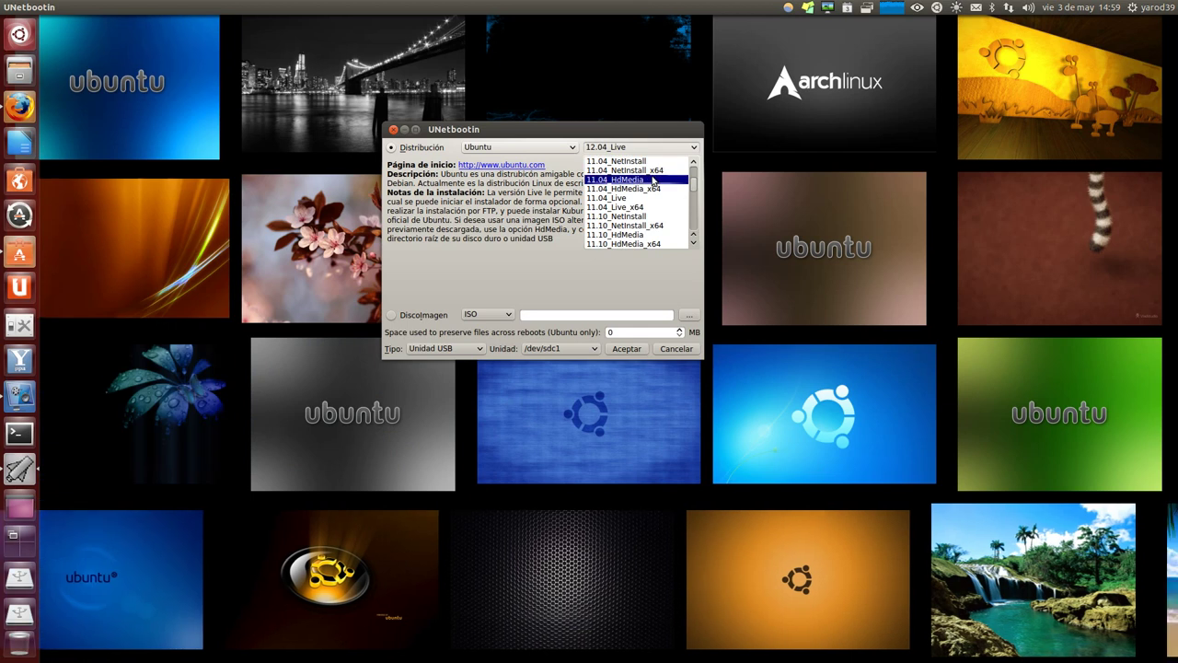
scroll(654, 181, "down", 3)
scroll(654, 187, "down", 4)
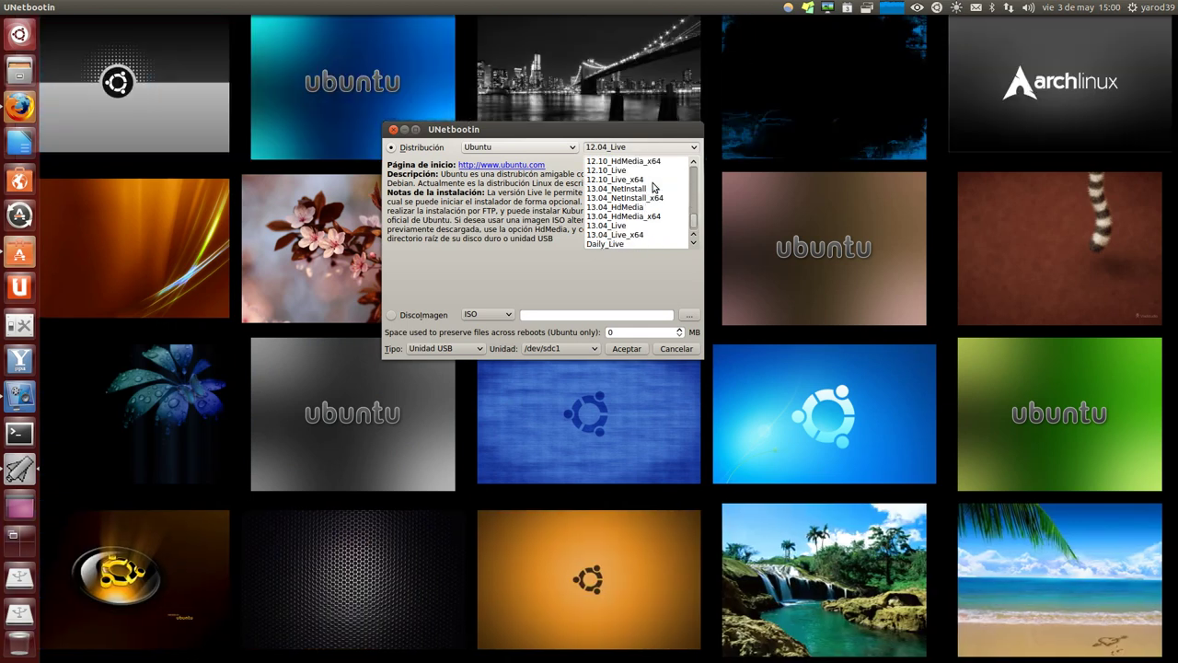
scroll(653, 188, "up", 3)
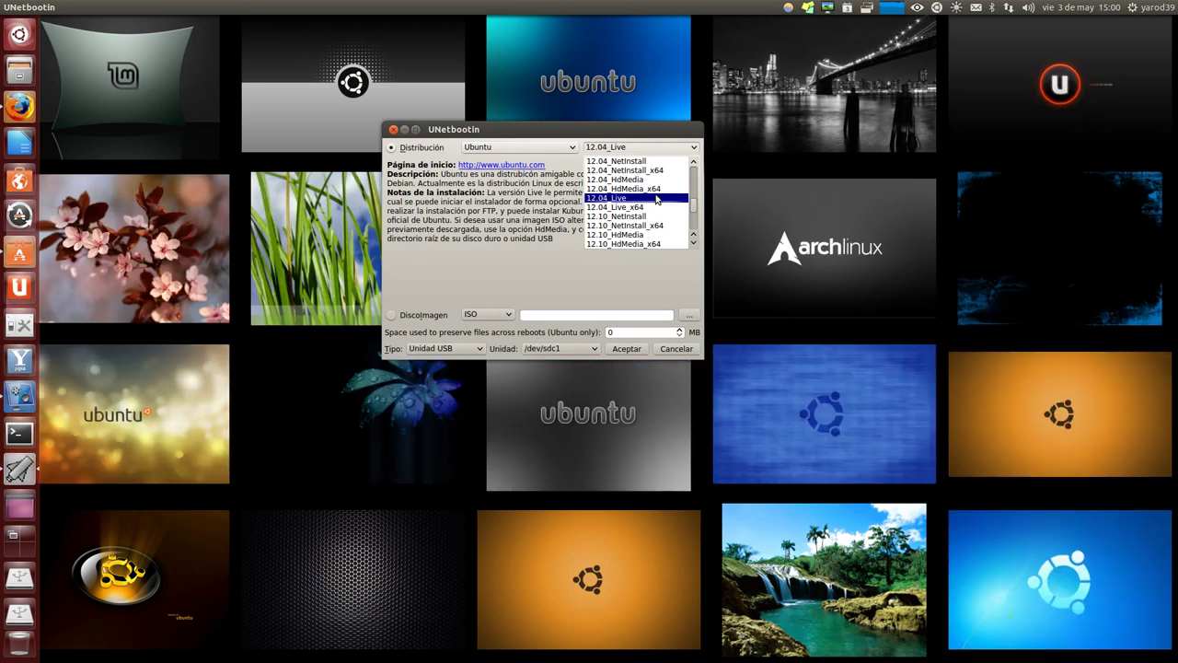
scroll(658, 207, "down", 3)
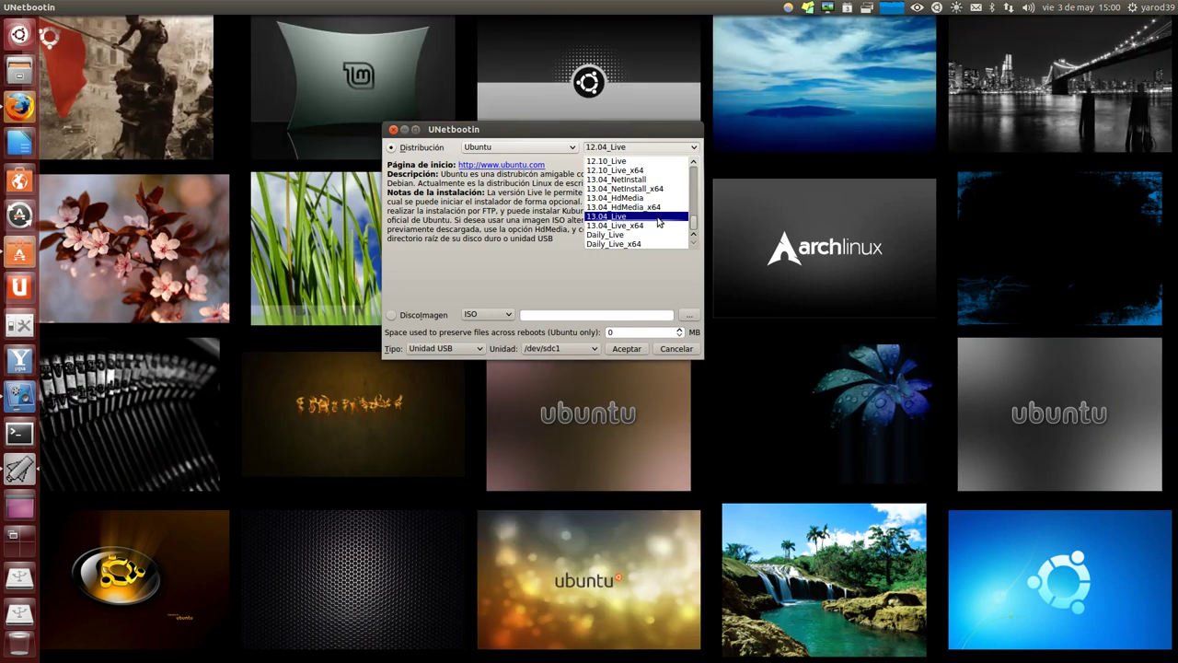
left_click(657, 215)
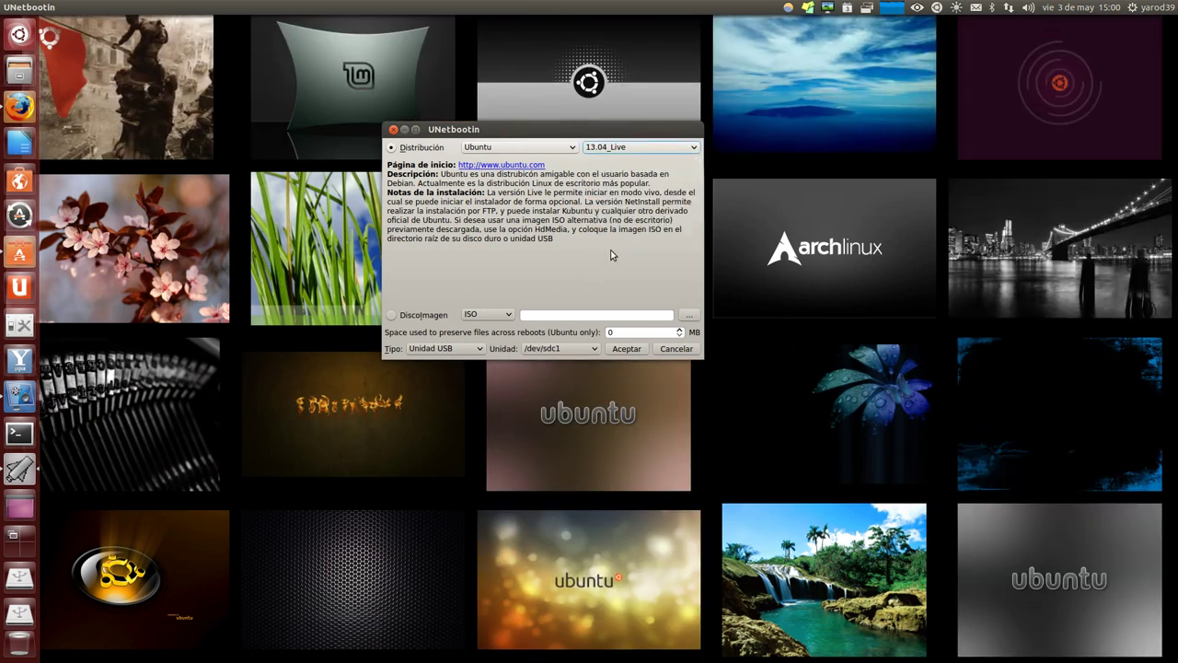
Try the ISO disk image source by opening its file chooser, and return to the distribution source
left_click(393, 316)
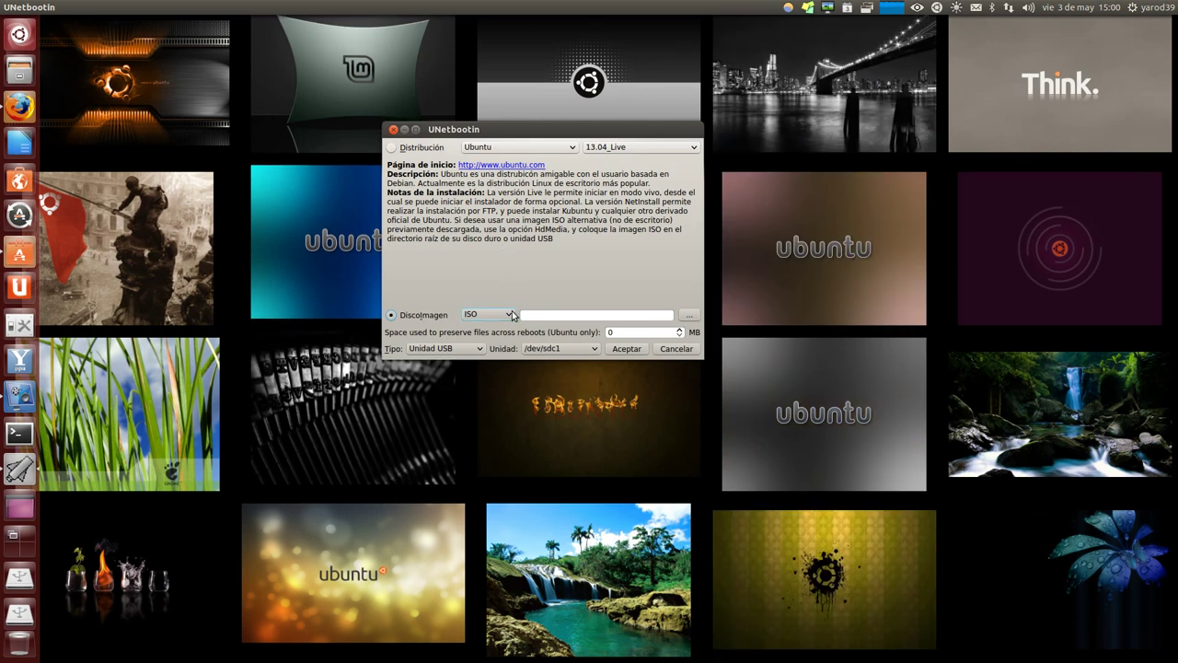
left_click(511, 314)
left_click(523, 306)
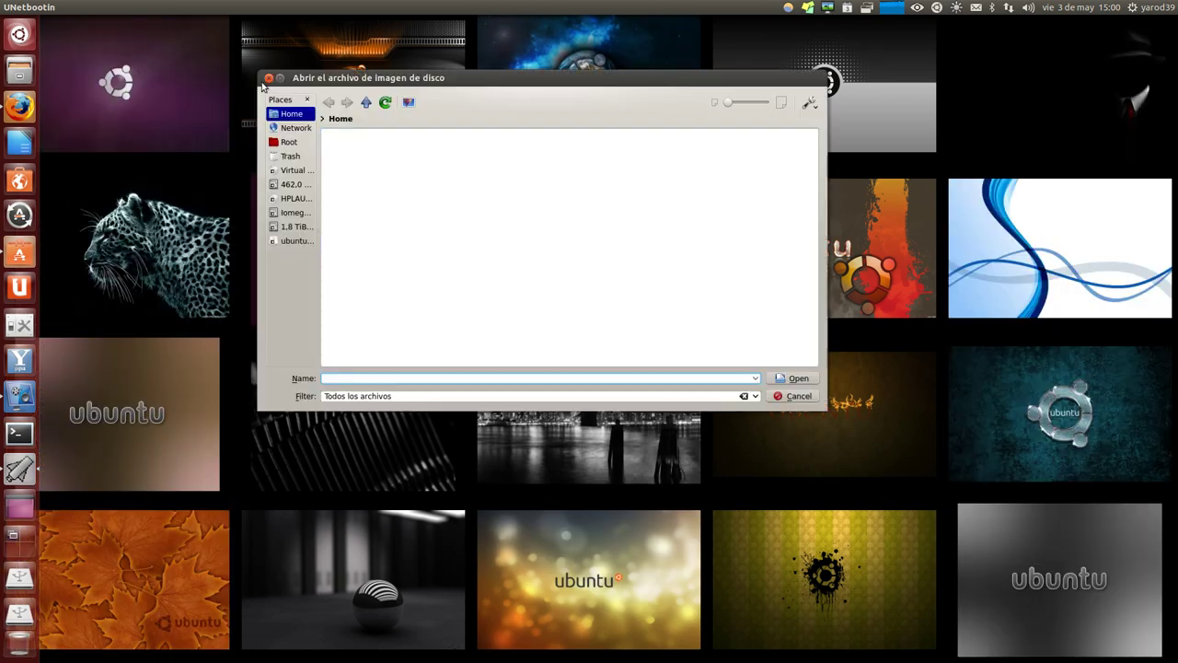
left_click(268, 78)
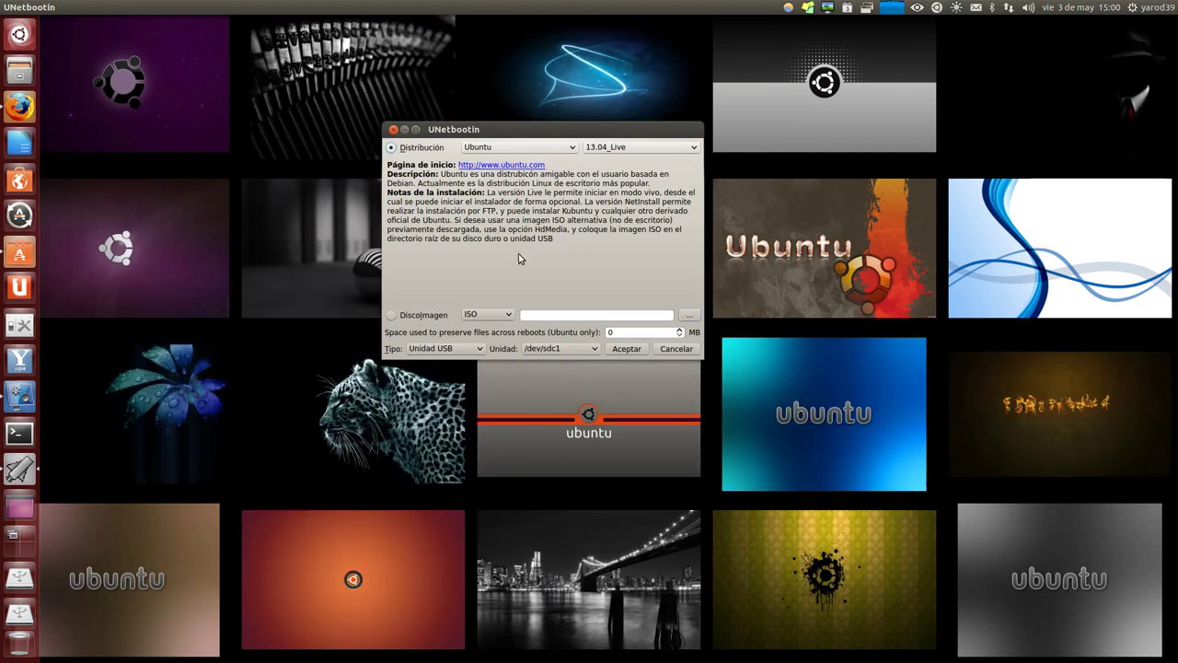
Set the installation type to Unidad USB and the target drive to /dev/sdc1
left_click(483, 350)
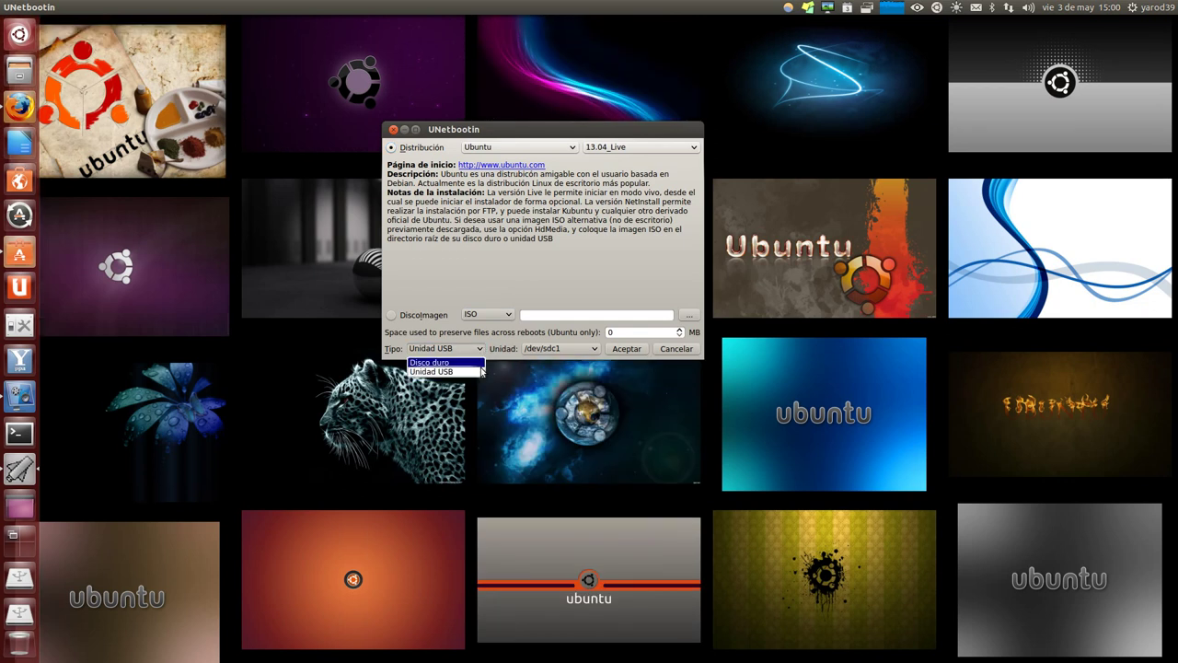
left_click(478, 372)
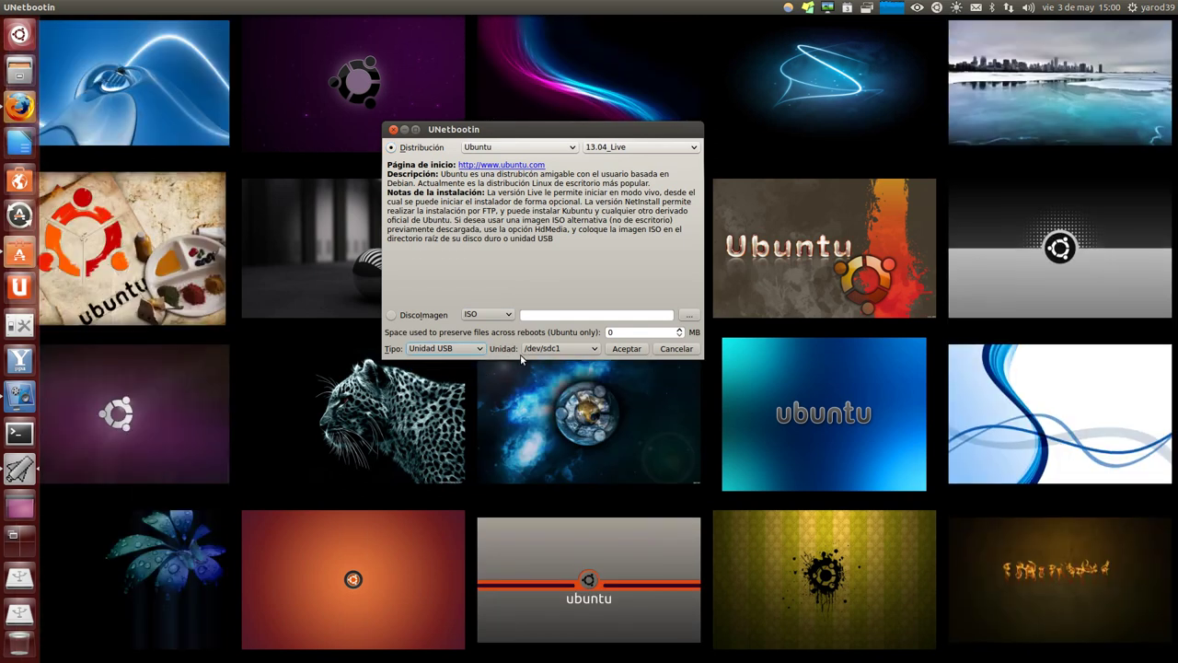
left_click(595, 350)
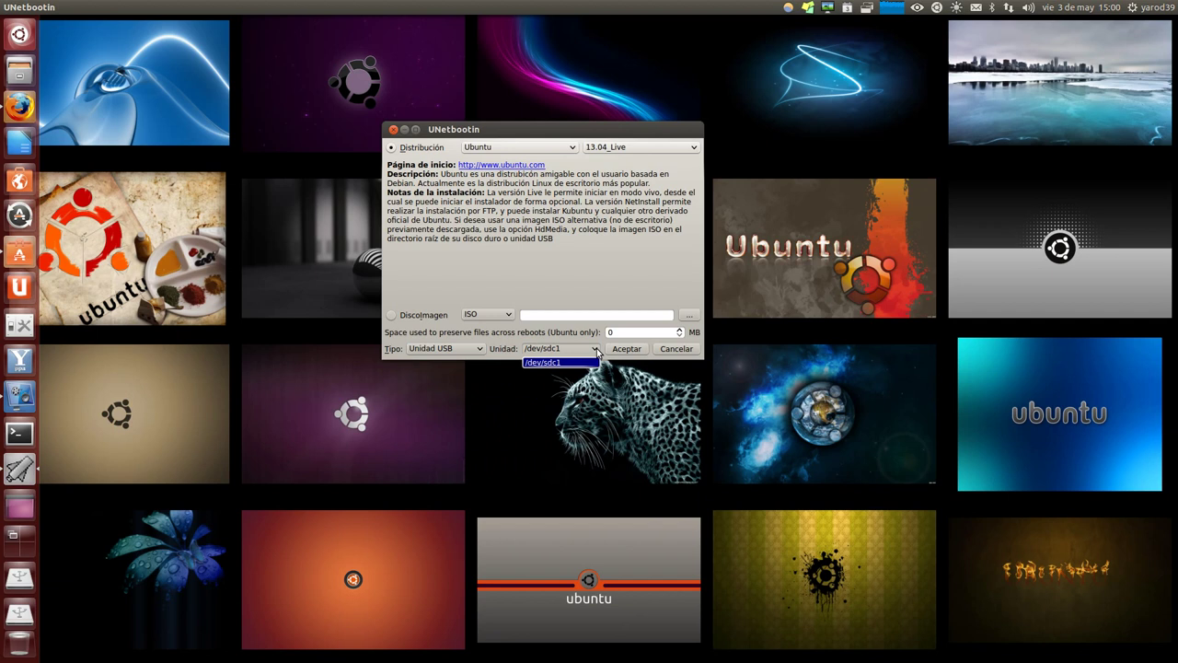
left_click(589, 362)
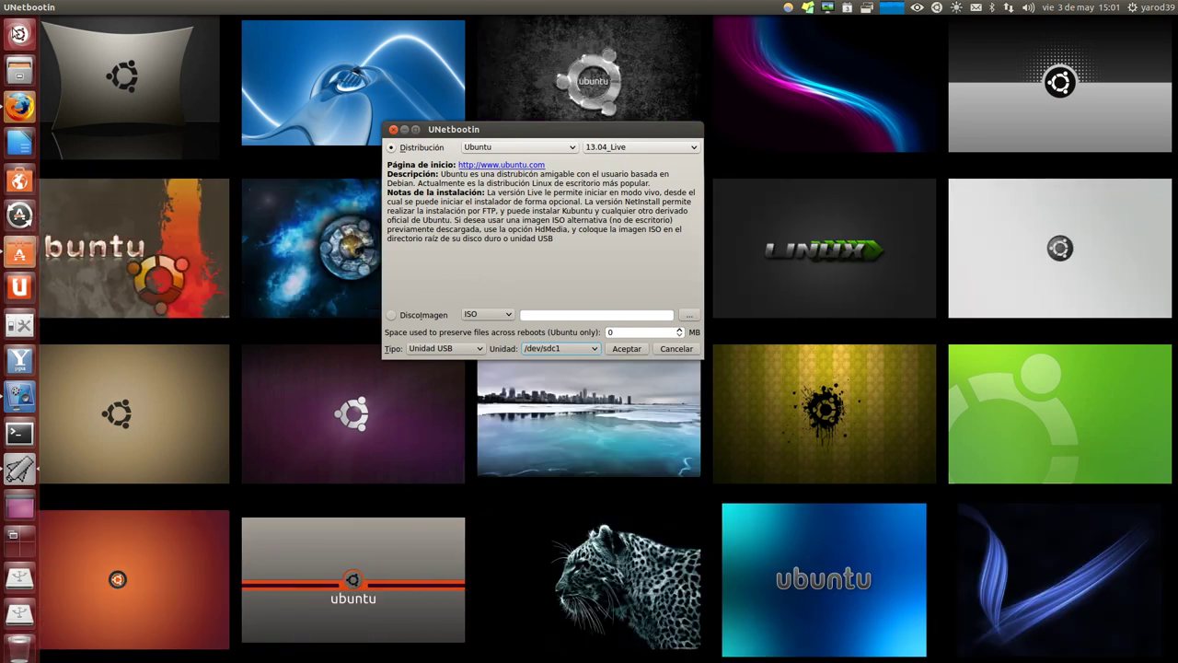
Search the installed applications for "discos" and open the Discos utility
left_click(19, 35)
type("une")
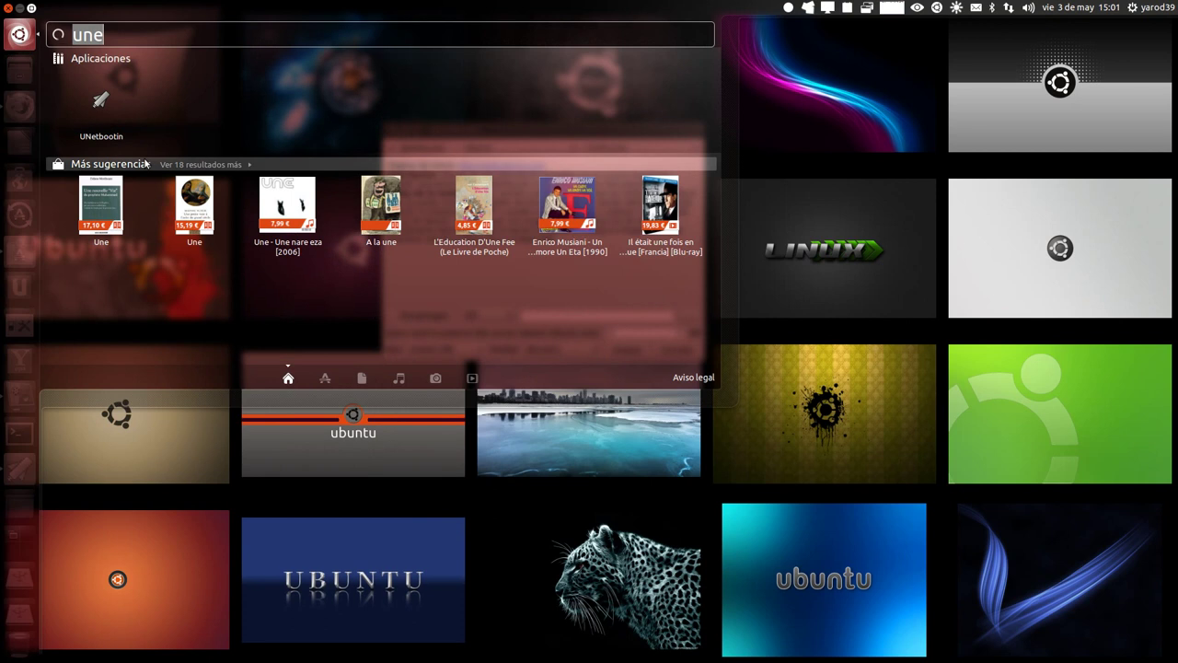
type("di")
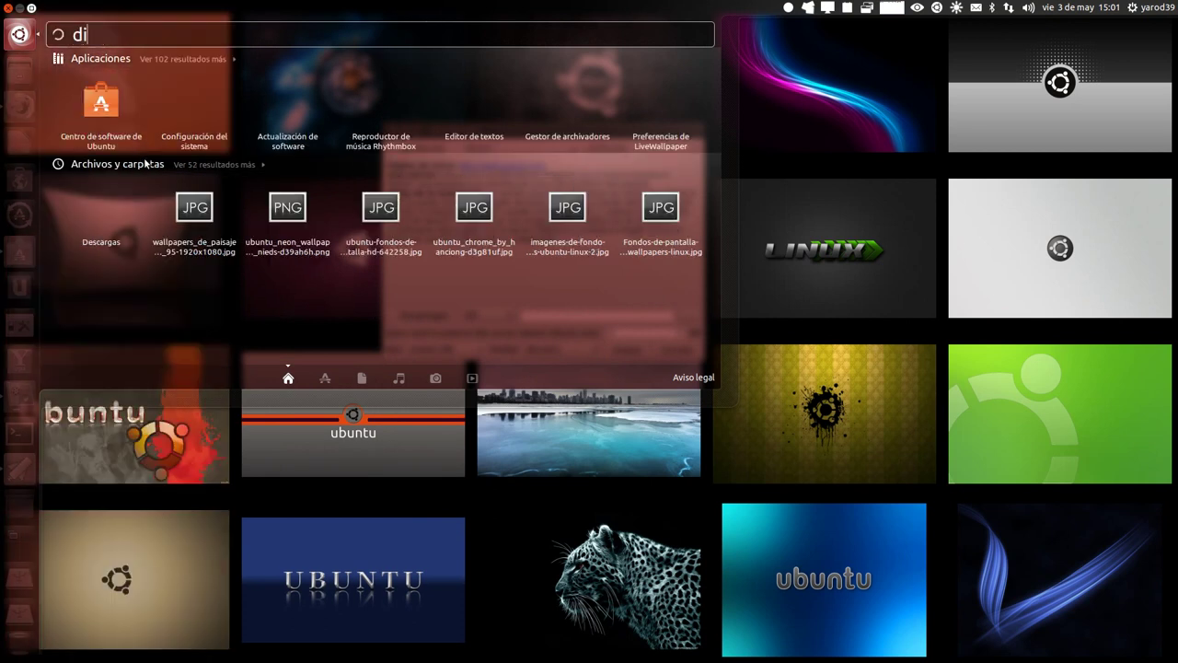
type("scos")
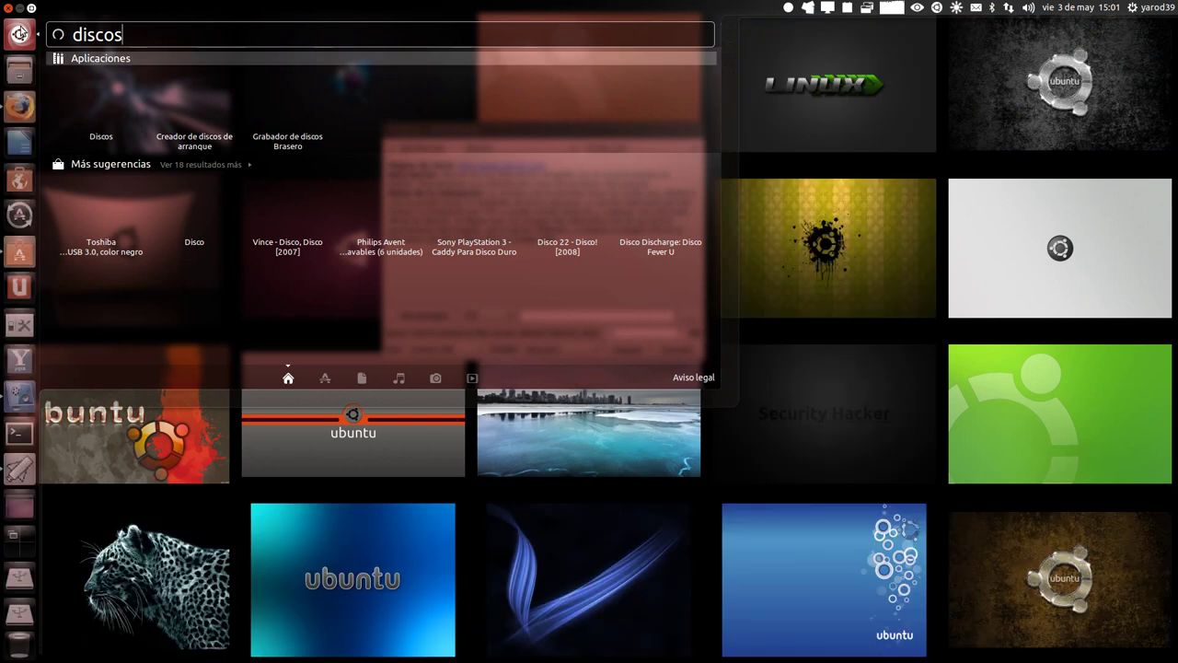
left_click(19, 33)
left_click(20, 33)
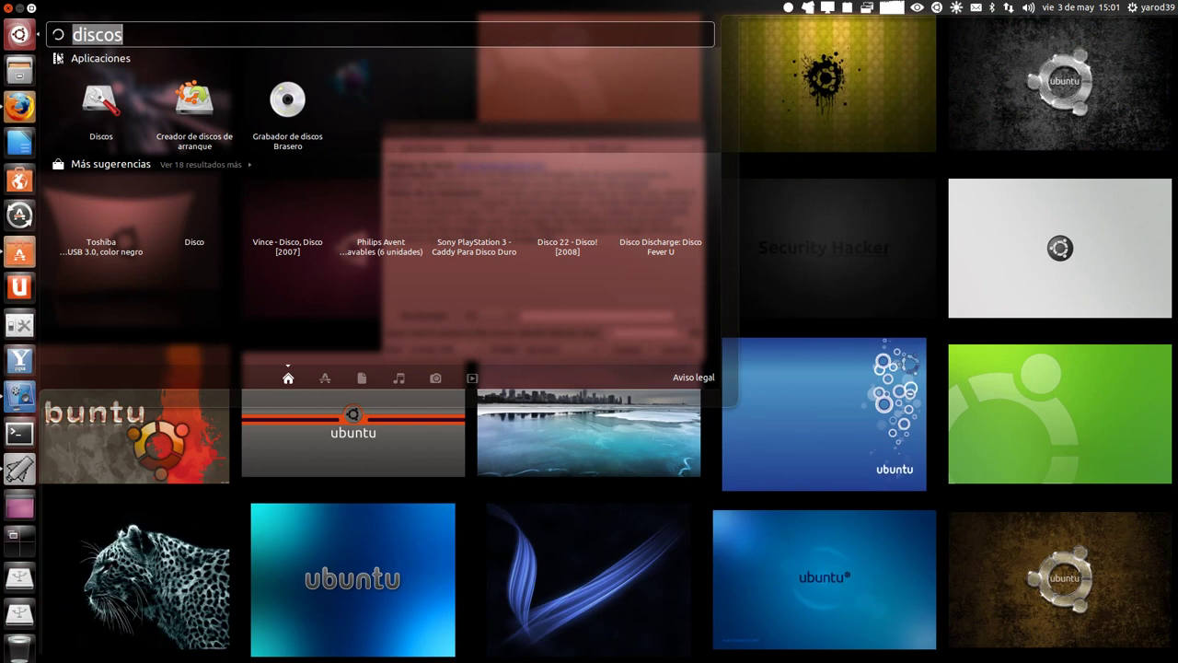
left_click(100, 101)
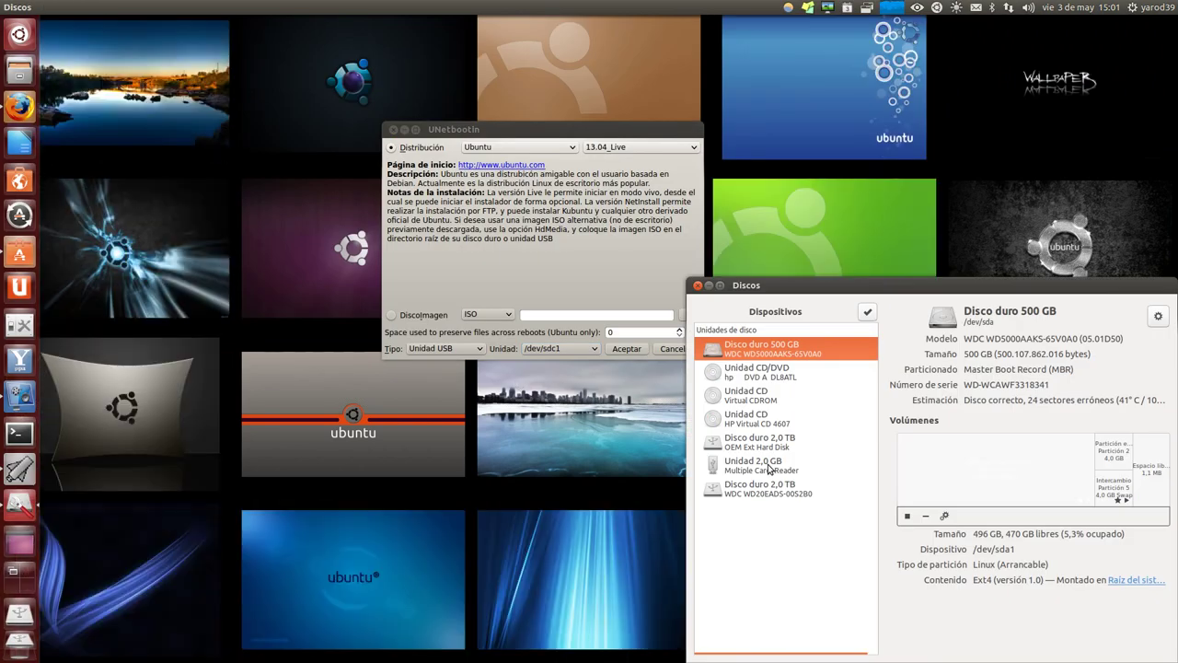
Inspect the 2,0 GB Multiple Card Reader drive's device path and available partition actions, and close Discos
left_click(769, 469)
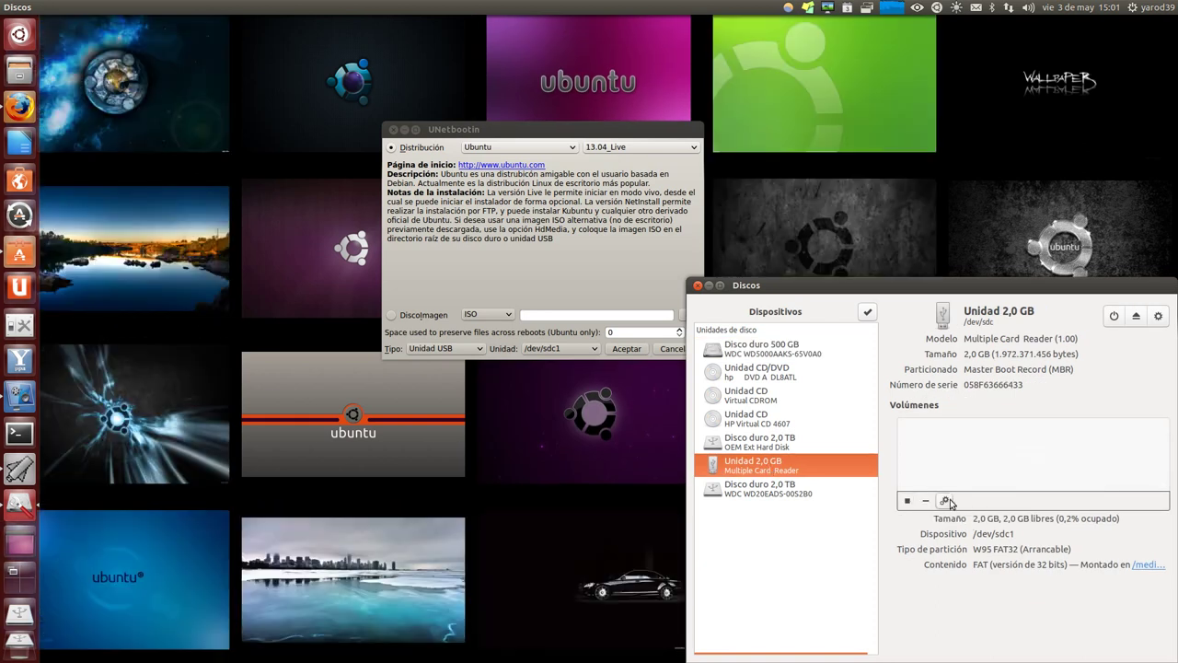
left_click(945, 500)
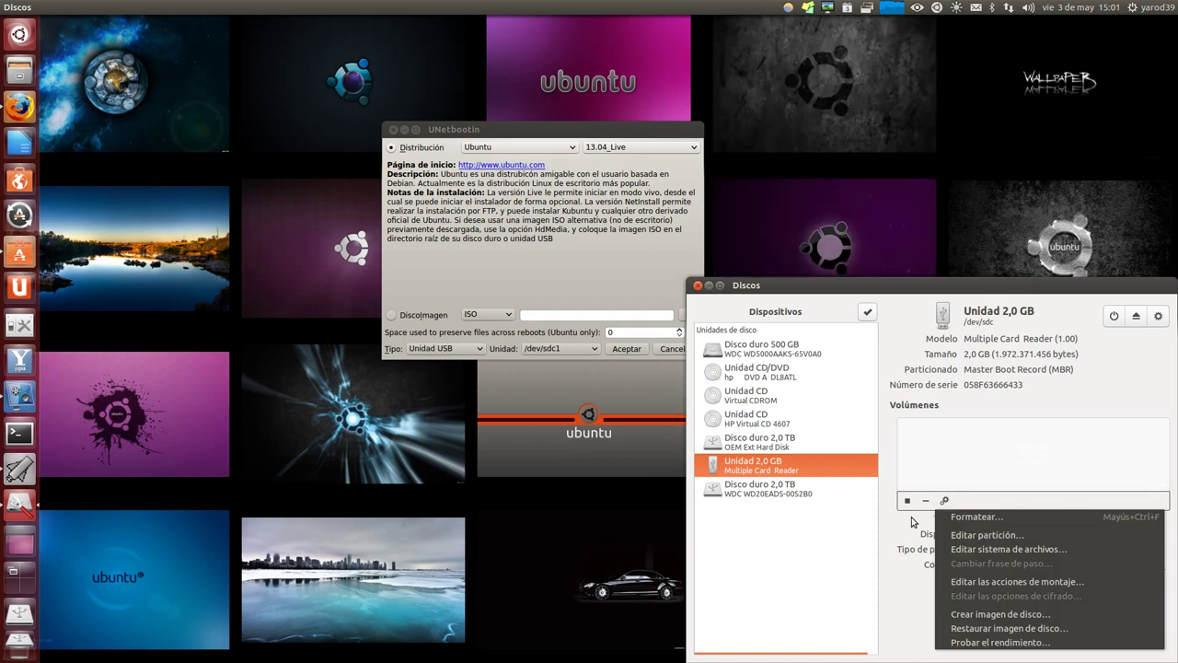
left_click(837, 452)
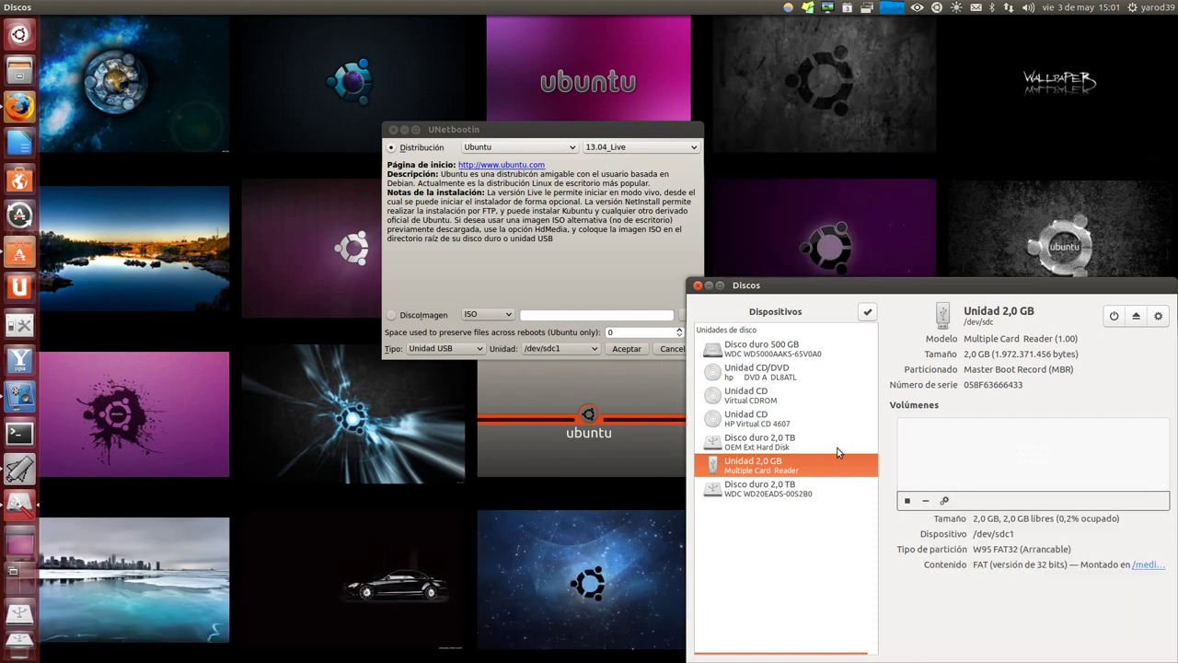
left_click(698, 286)
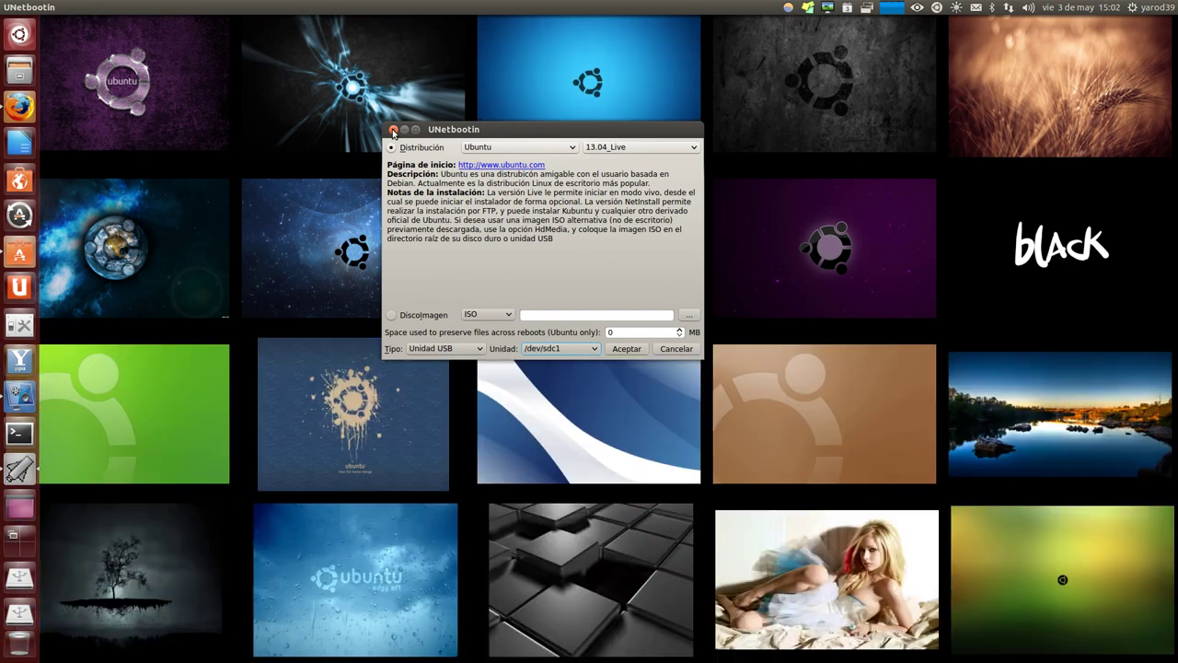
Close UNetbootin and the software center window showing its page
left_click(393, 130)
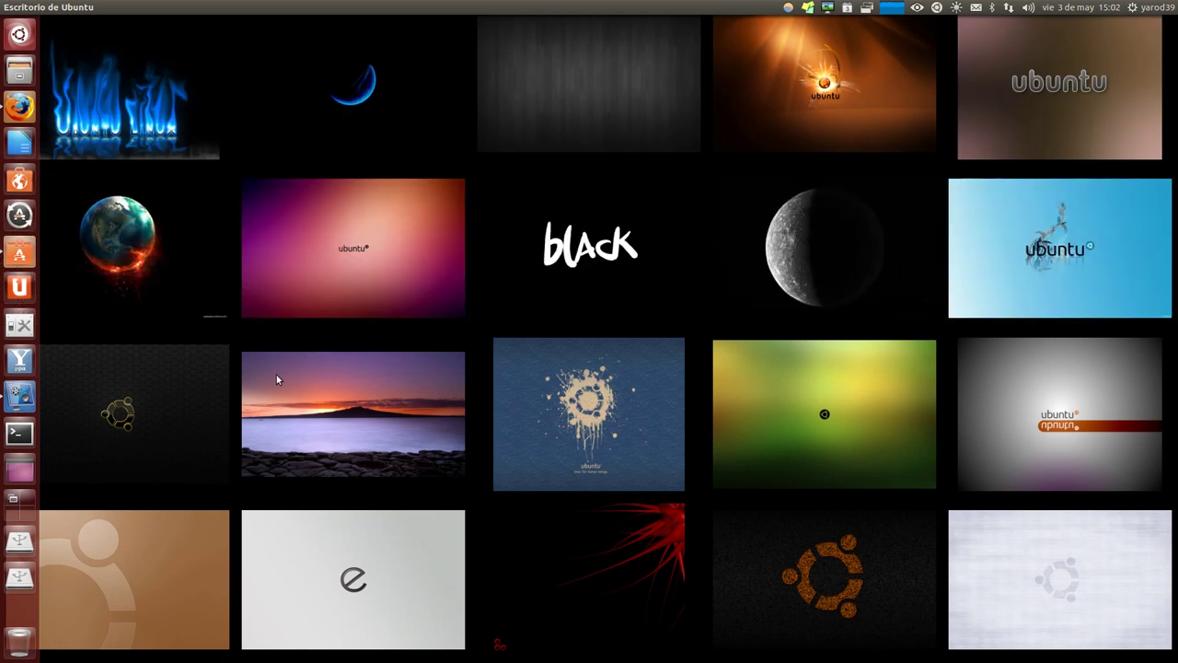
left_click(15, 253)
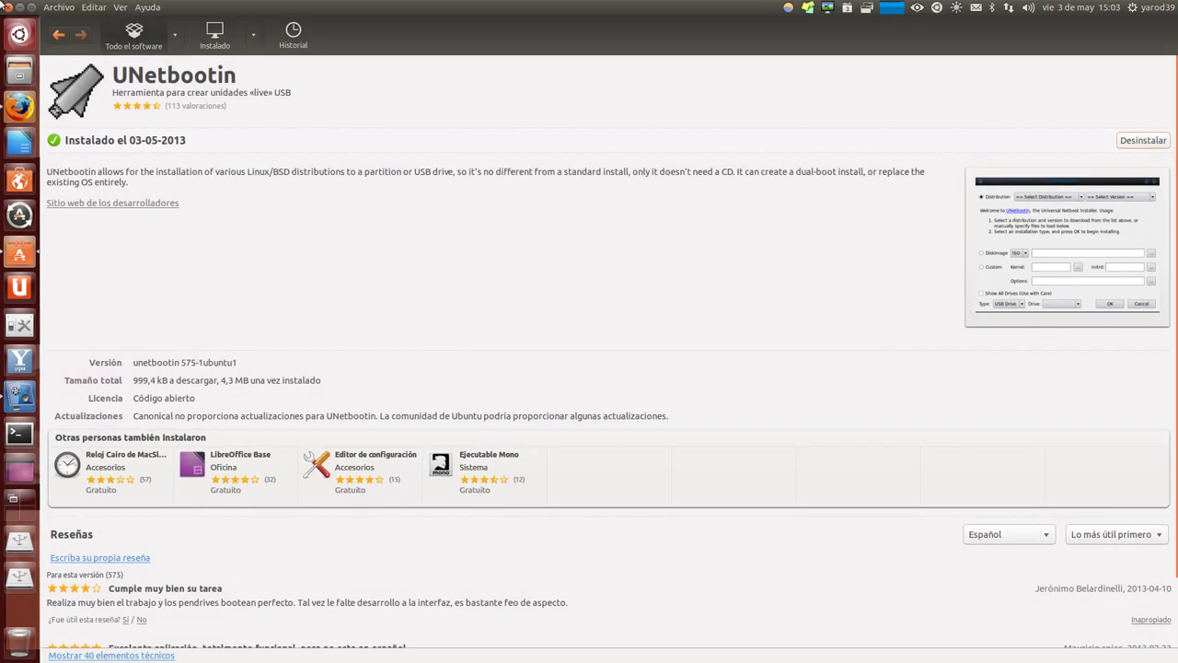
left_click(8, 7)
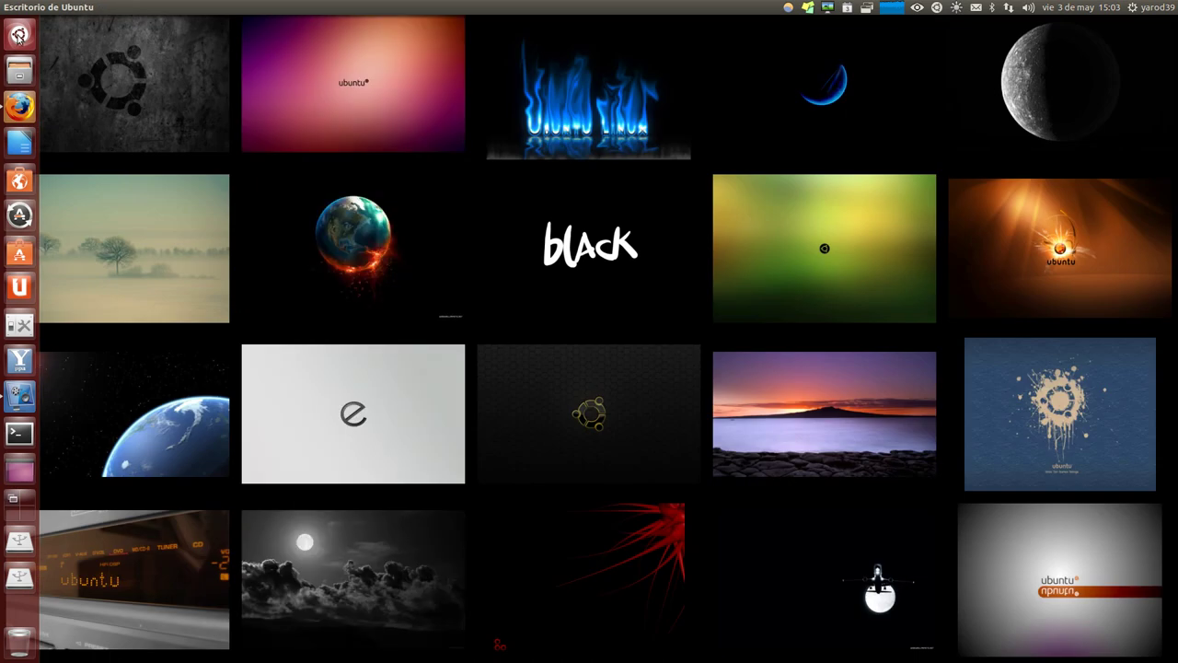
Open Creador de discos de arranque, view its file chooser for another source image, and close the tool
left_click(18, 35)
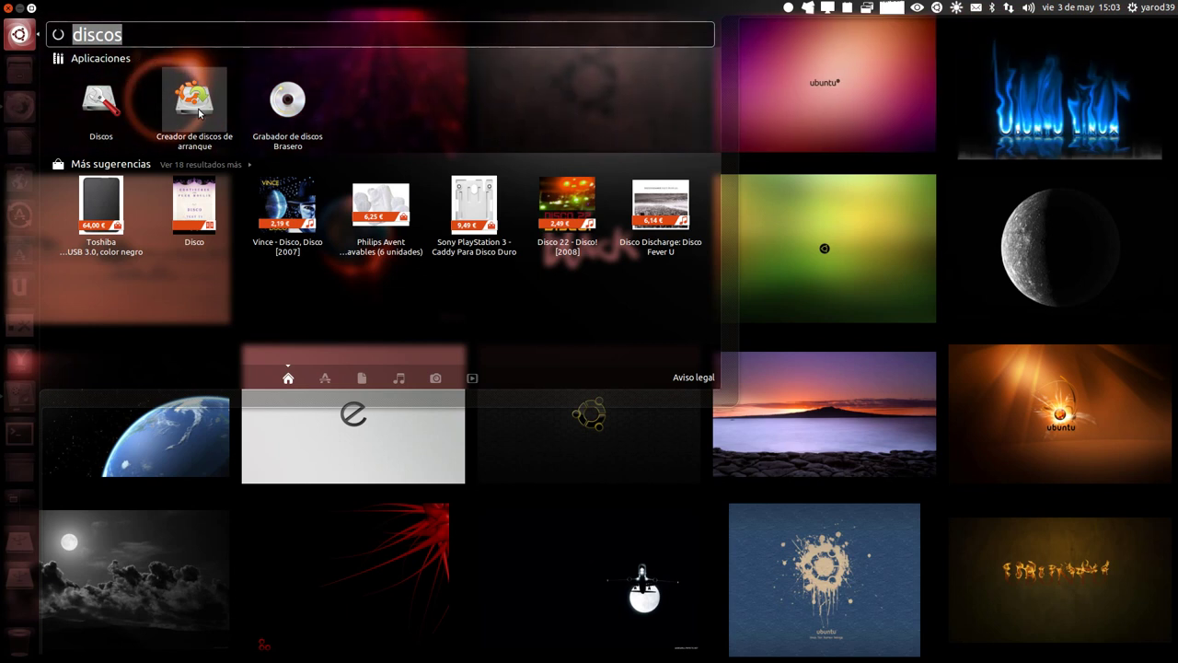
left_click(194, 101)
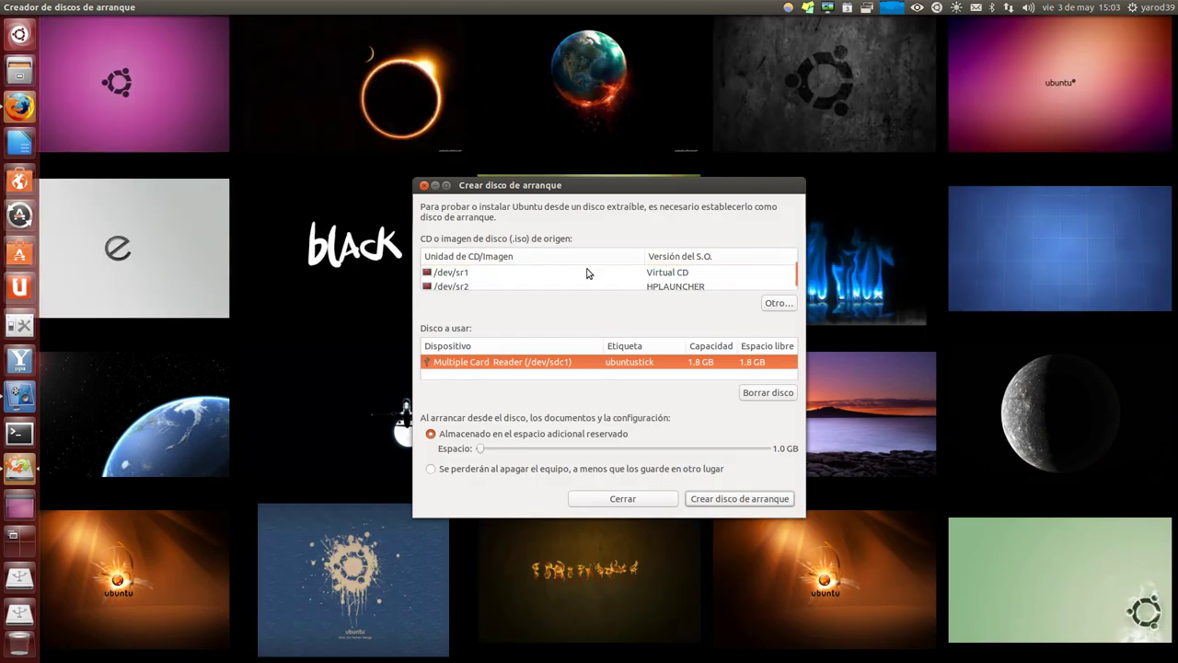
left_click(778, 304)
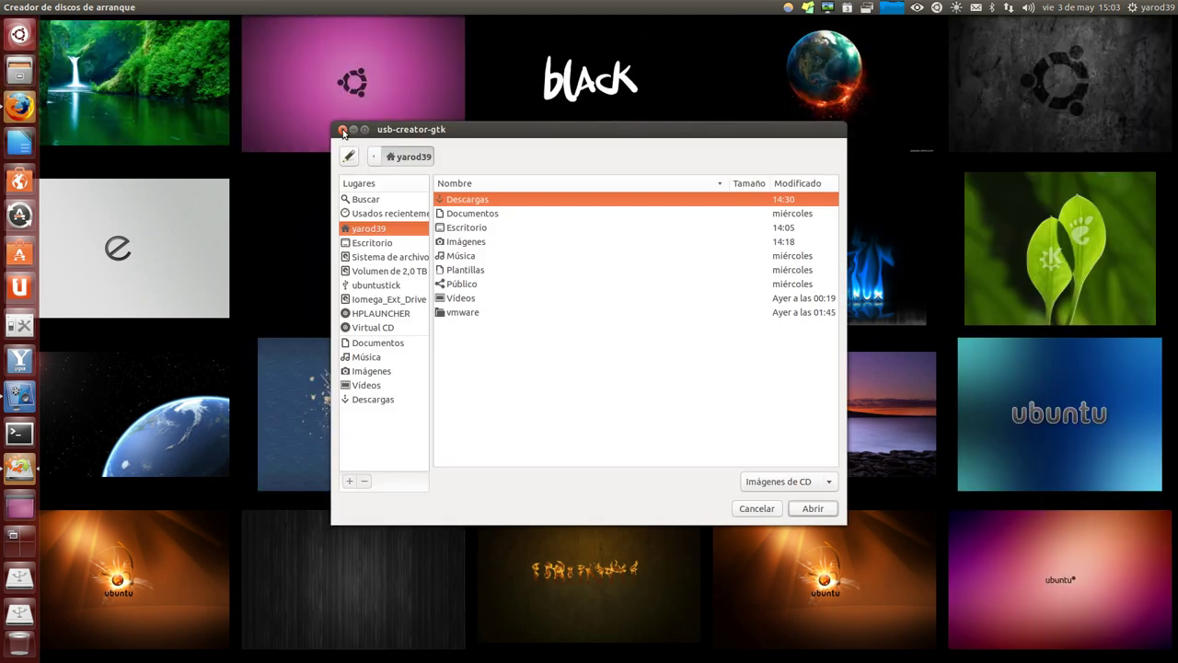
left_click(343, 130)
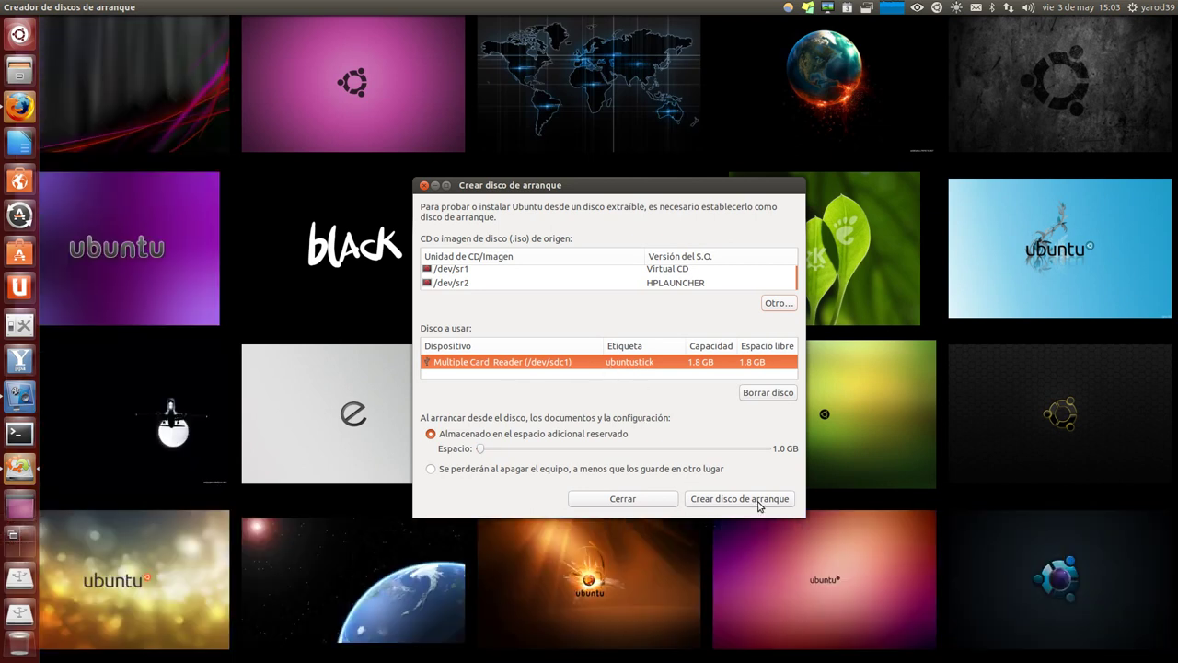
left_click(425, 187)
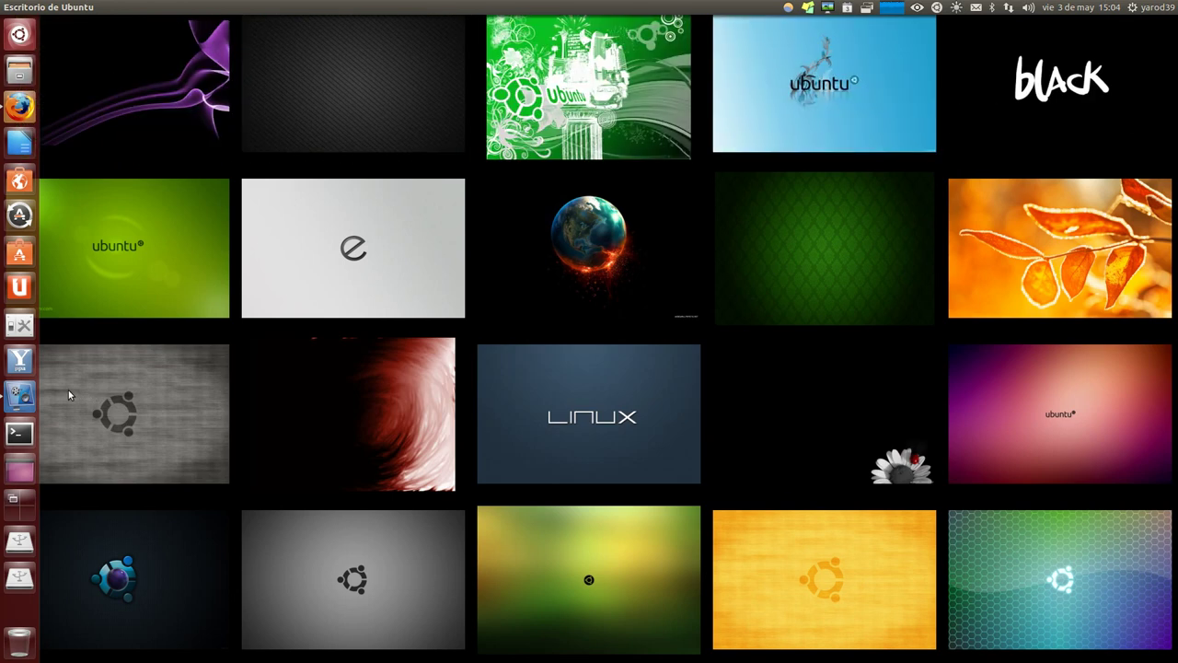
left_click(20, 395)
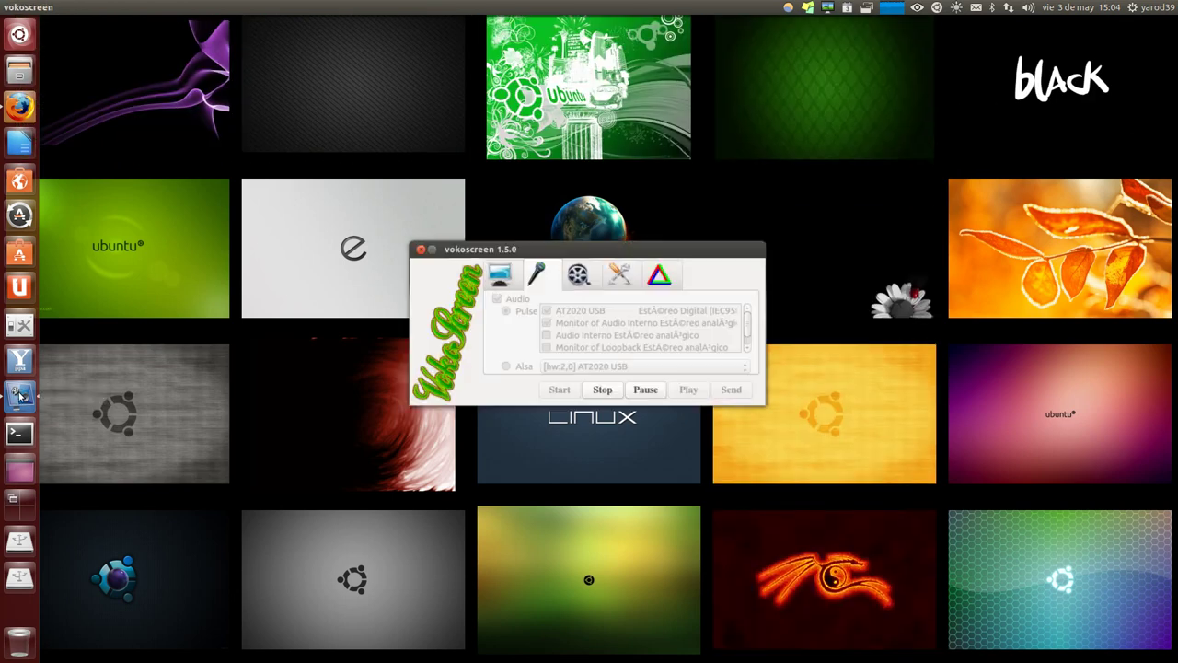